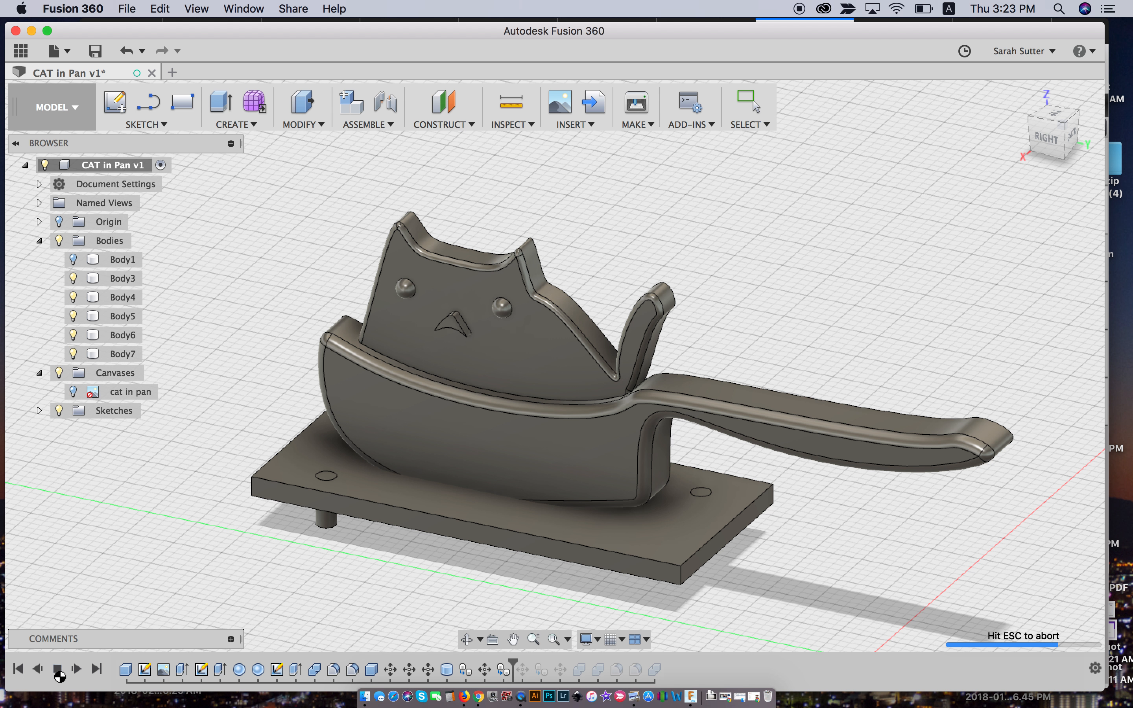
Stop the timeline playback, roll the history marker to just after the first box feature, and briefly show Body1 before hiding it again
{"action": "left_click", "coordinate": [57, 669]}
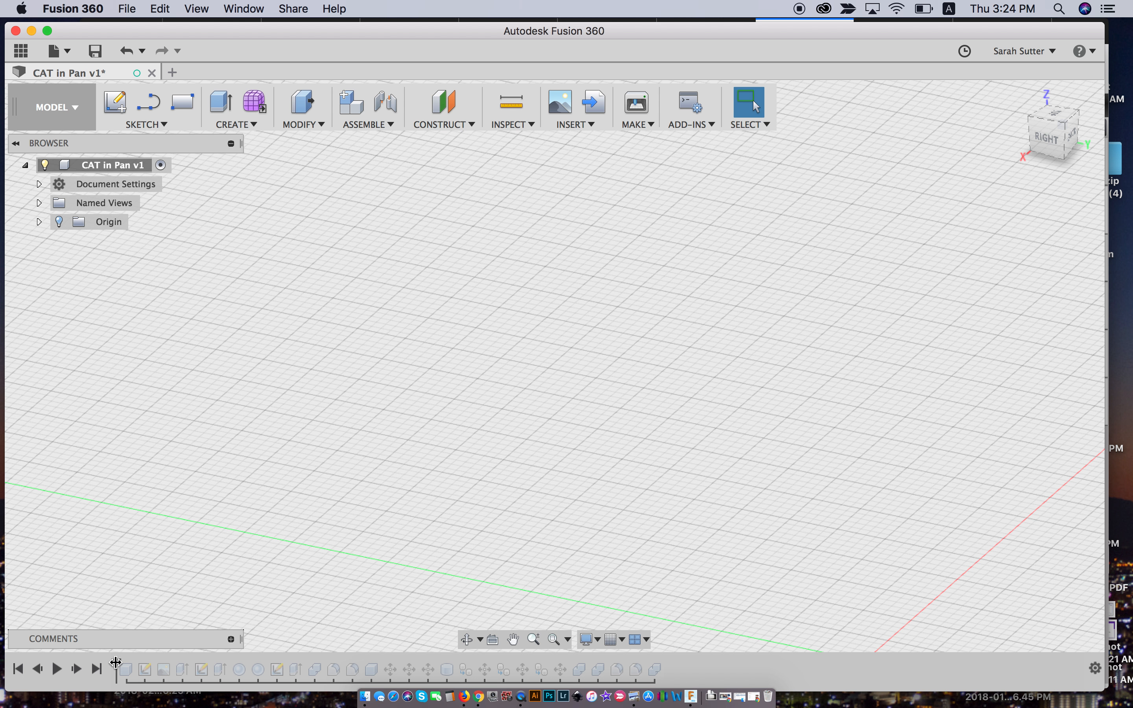
{"action": "left_click_drag", "start_coordinate": [116, 661], "coordinate": [135, 661]}
{"action": "scroll", "coordinate": [407, 574], "scroll_direction": "down", "scroll_amount": 5}
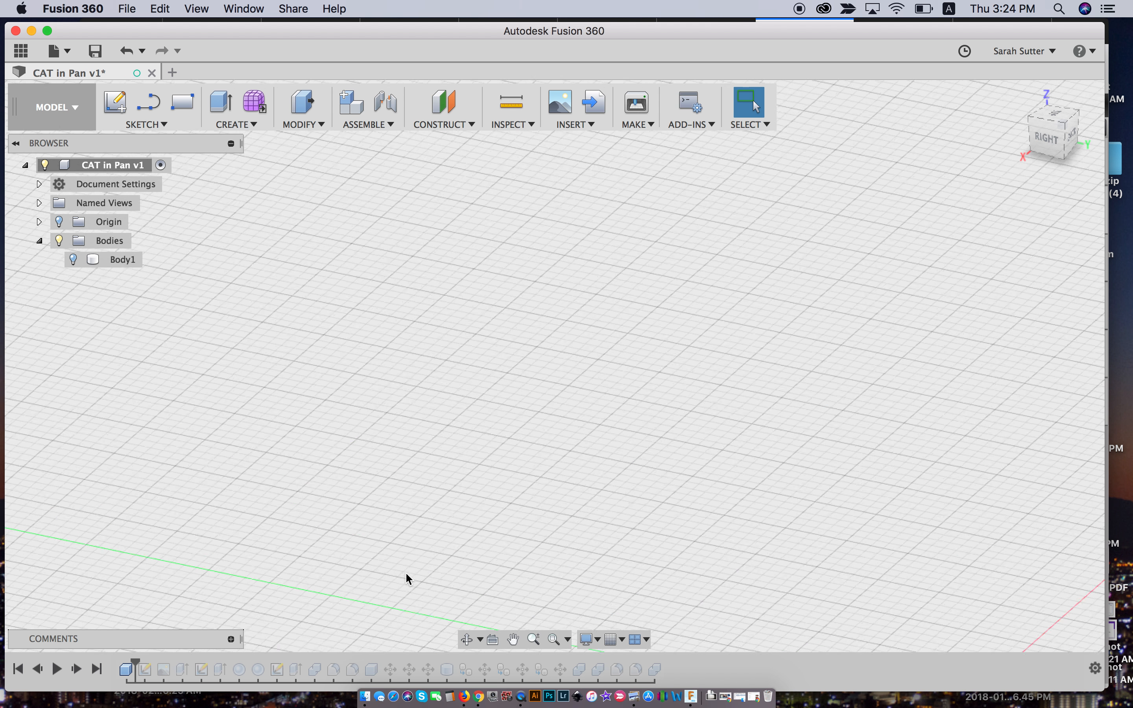
{"action": "scroll", "coordinate": [406, 574], "scroll_direction": "down", "scroll_amount": 5}
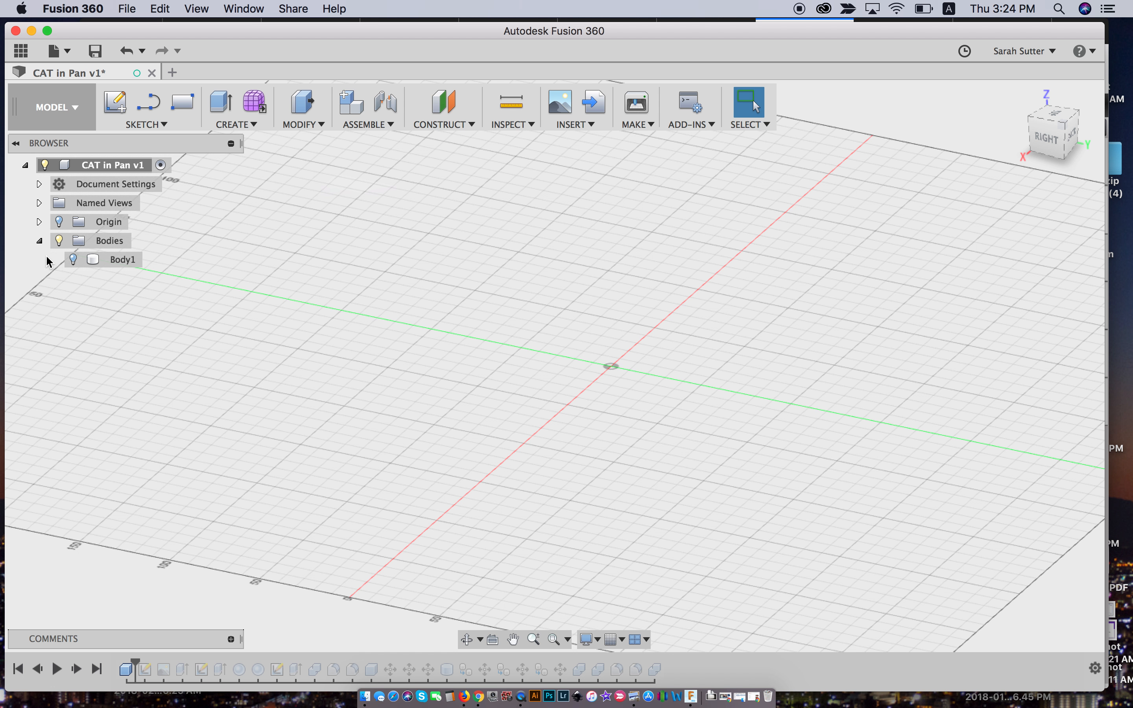
{"action": "left_click", "coordinate": [74, 260]}
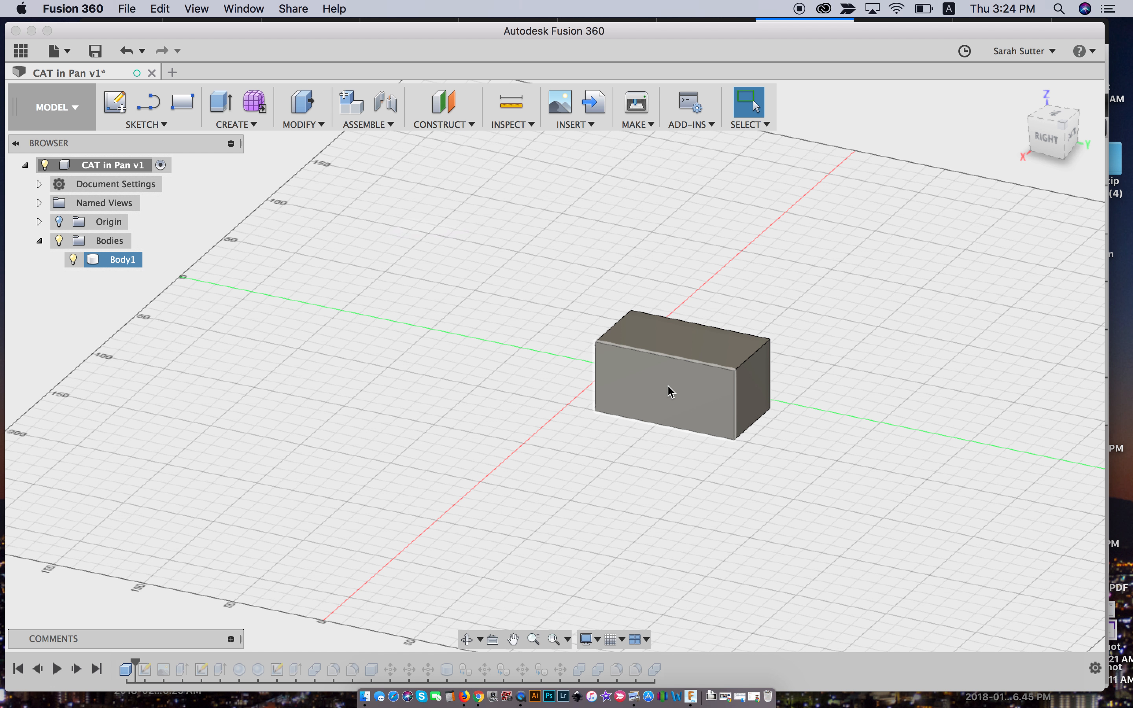
{"action": "left_click", "coordinate": [73, 260]}
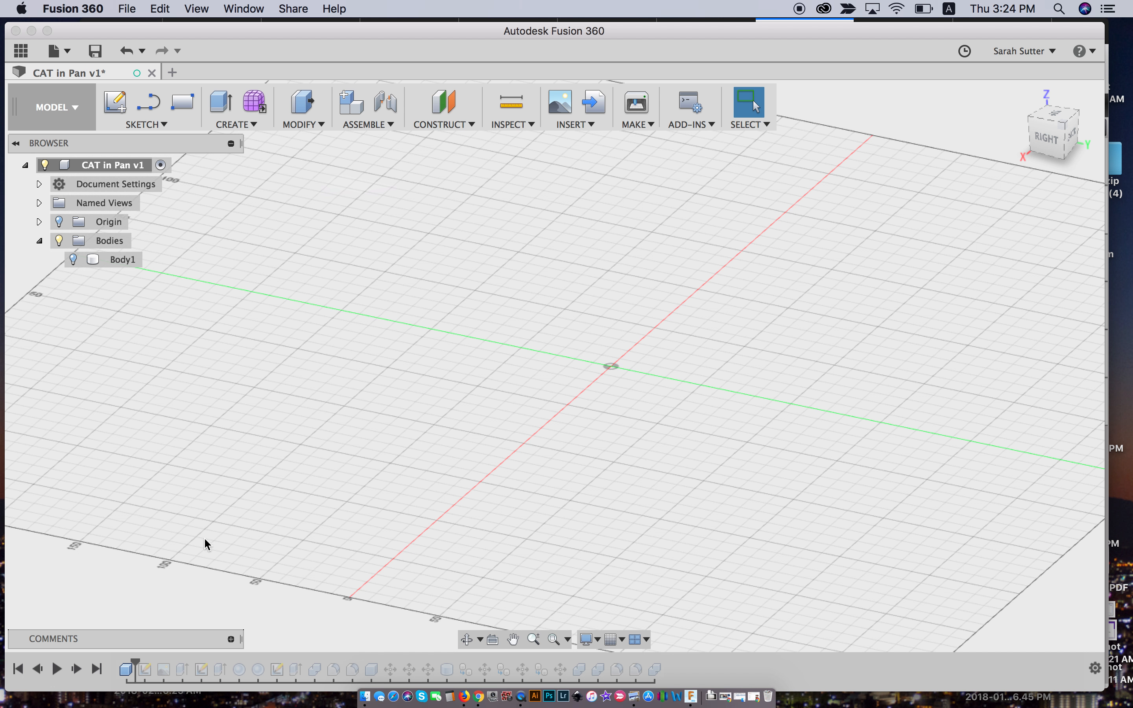
Roll the timeline forward past the first sketch and the attached canvas, and show the "cat in pan" canvas
{"action": "left_click_drag", "start_coordinate": [135, 663], "coordinate": [149, 663]}
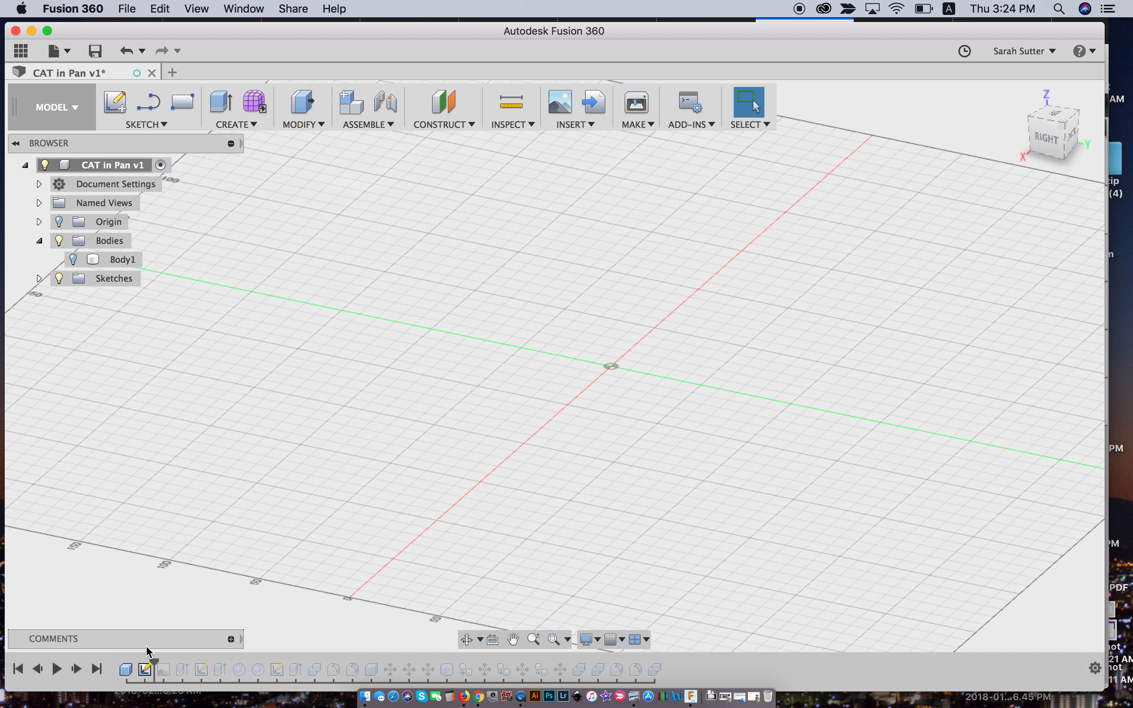
{"action": "left_click", "coordinate": [164, 125]}
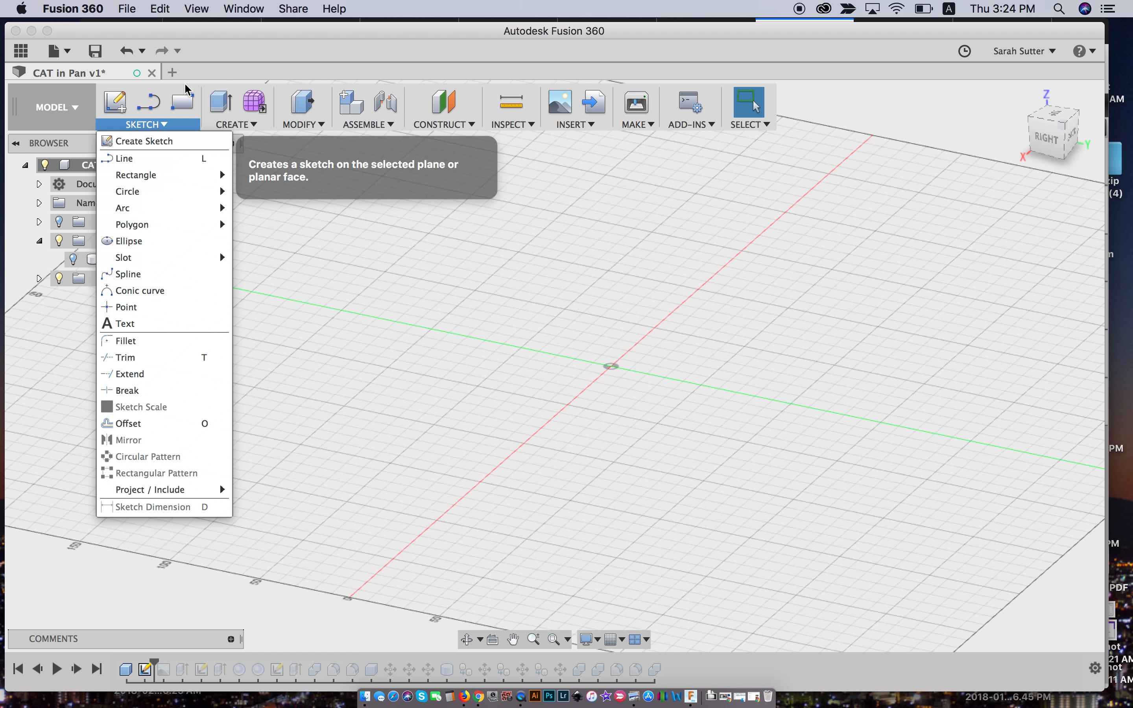
{"action": "left_click", "coordinate": [213, 58]}
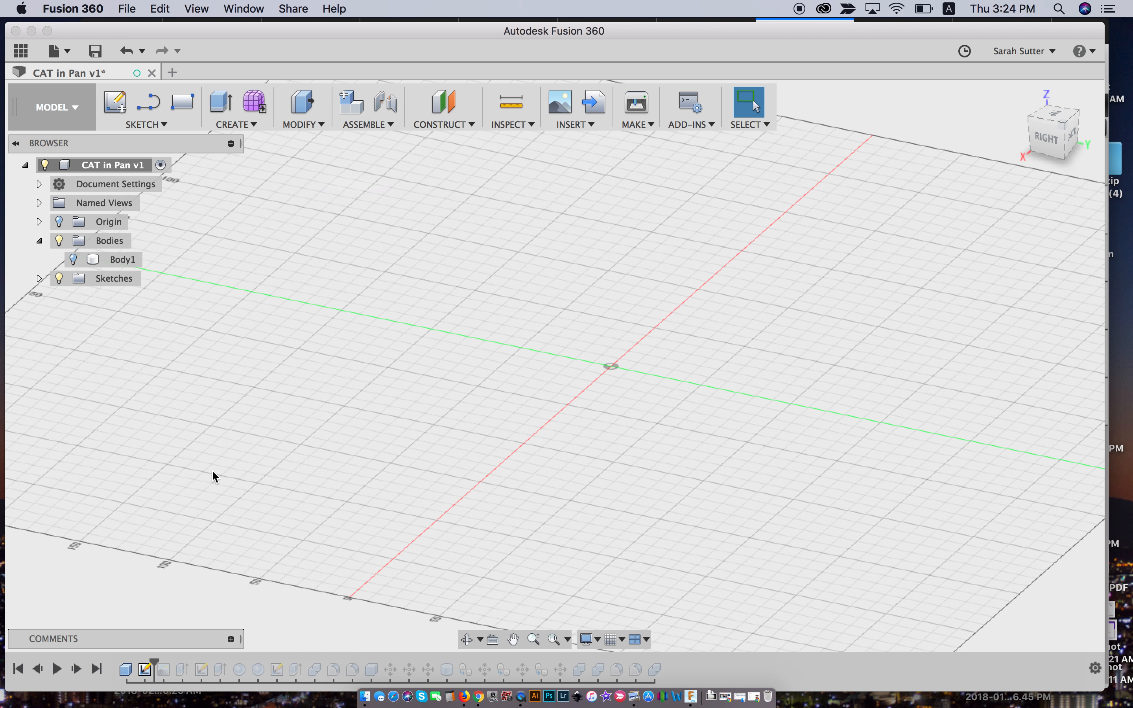
{"action": "left_click_drag", "start_coordinate": [154, 662], "coordinate": [169, 660]}
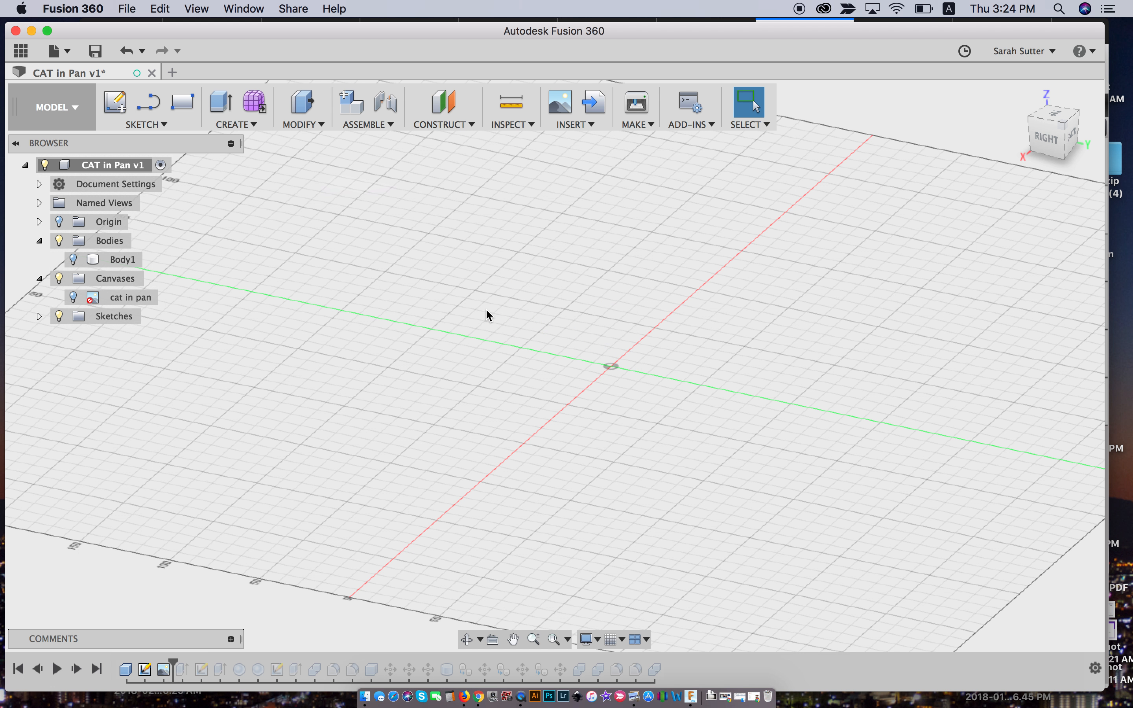
{"action": "left_click", "coordinate": [73, 297]}
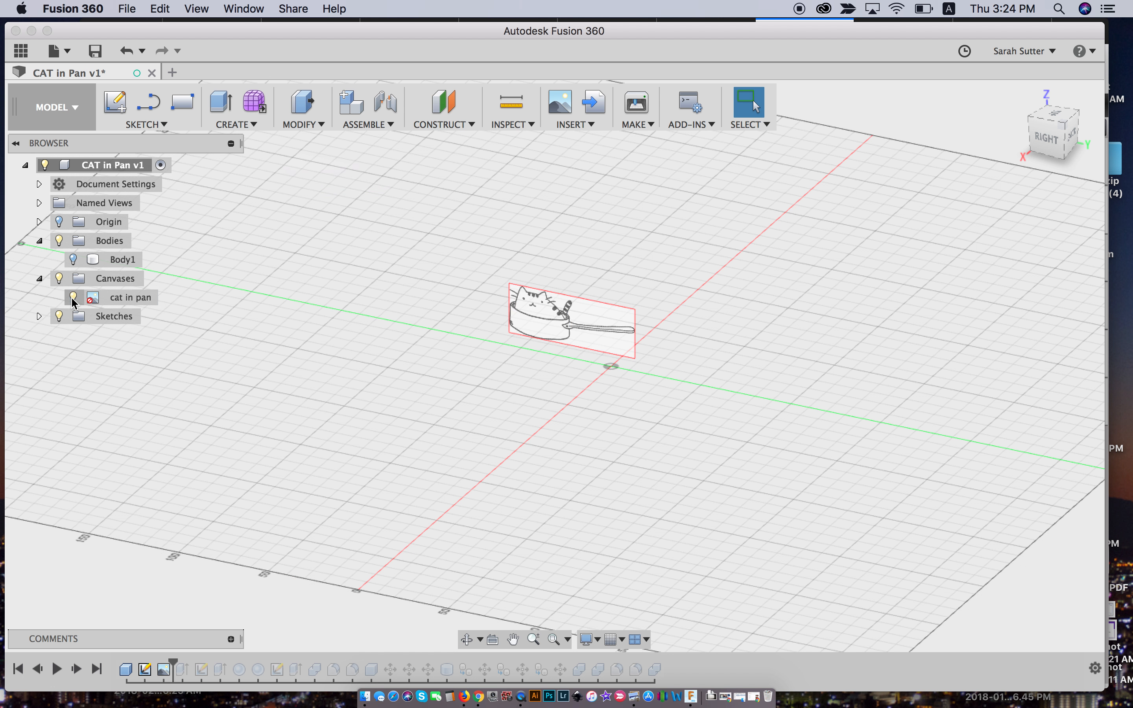
{"action": "left_click", "coordinate": [589, 126]}
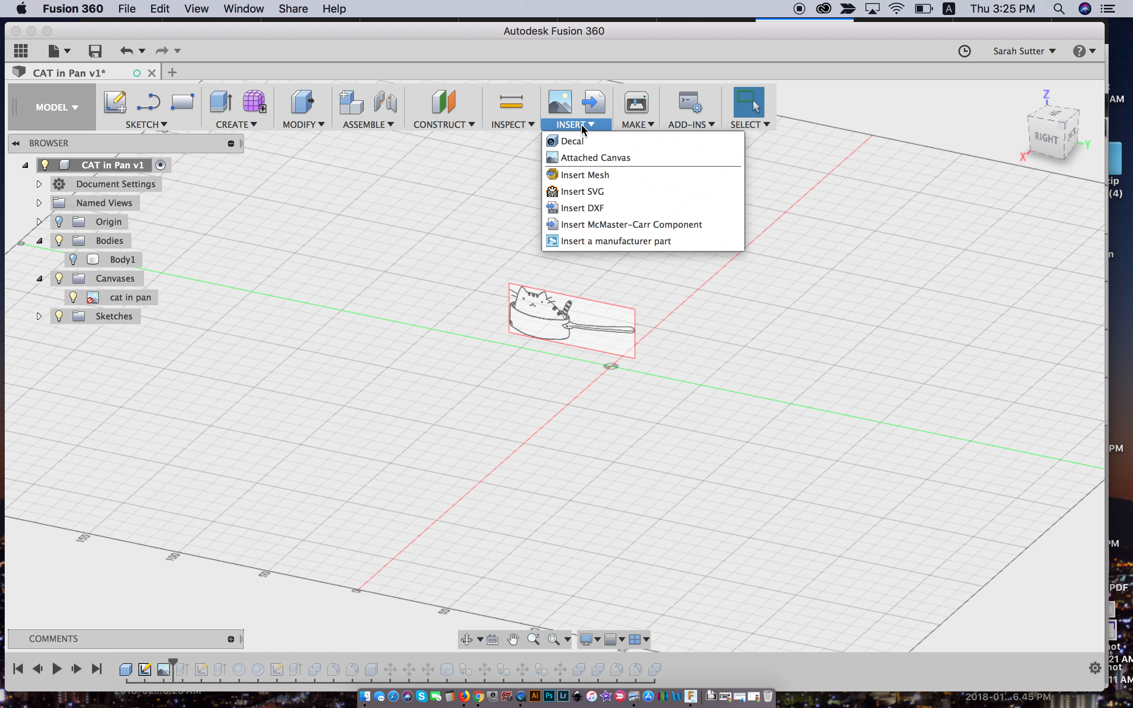
{"action": "left_click", "coordinate": [580, 124]}
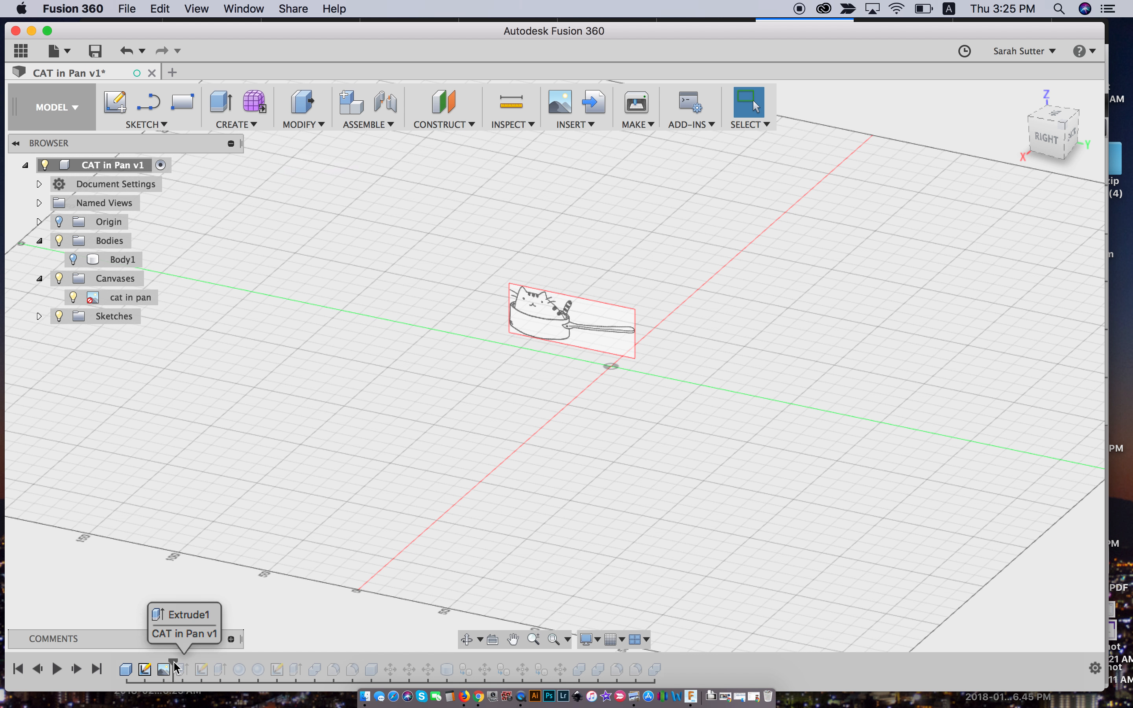
Advance the timeline past Extrude1 and examine the extruded pan body up close against the canvas
{"action": "left_click_drag", "start_coordinate": [175, 665], "coordinate": [187, 668]}
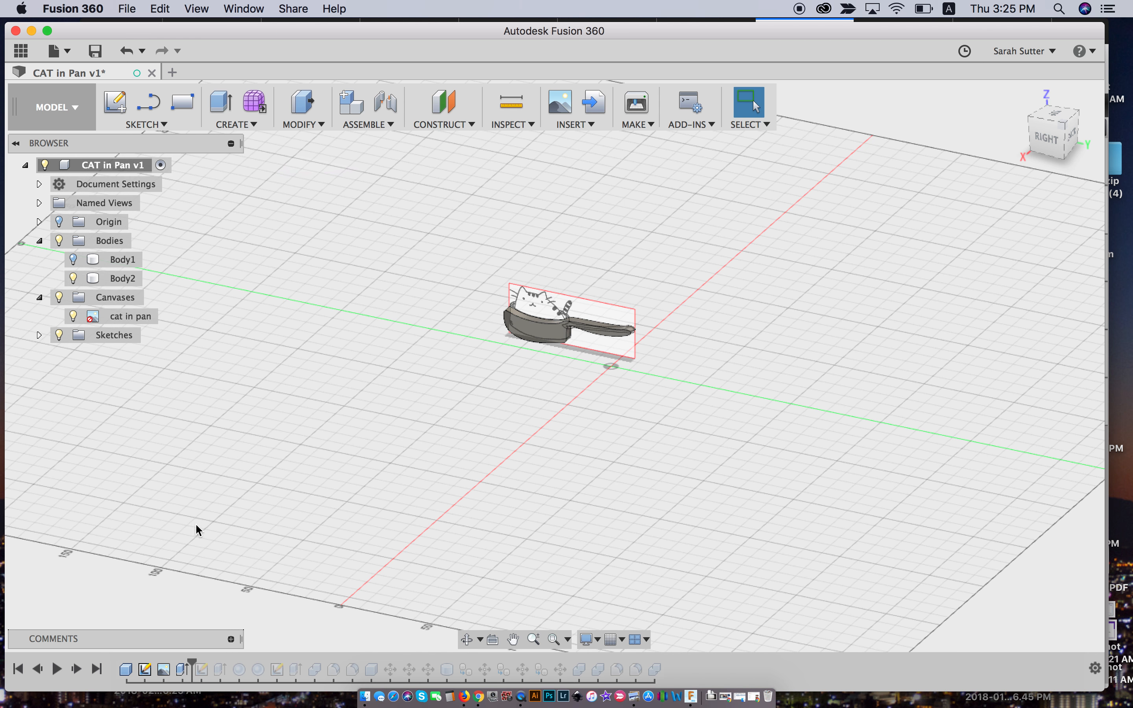
{"action": "left_click", "coordinate": [559, 336]}
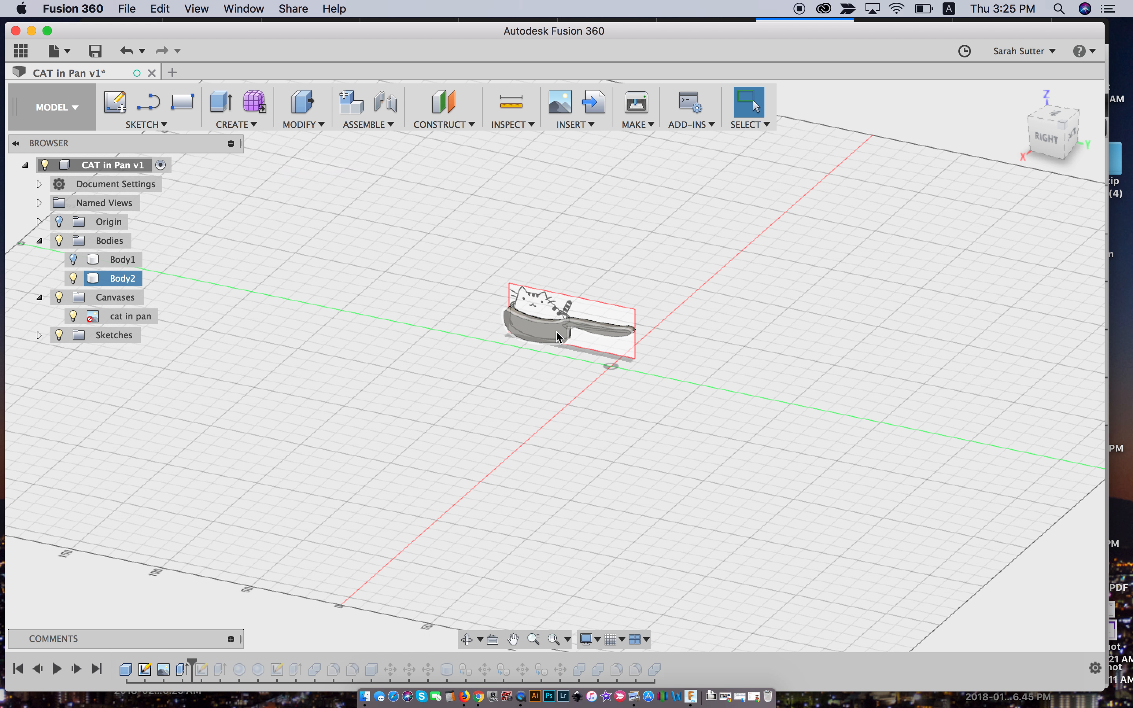
{"action": "scroll", "coordinate": [556, 330], "scroll_direction": "up", "scroll_amount": 5}
{"action": "scroll", "coordinate": [556, 330], "scroll_direction": "up", "scroll_amount": 3}
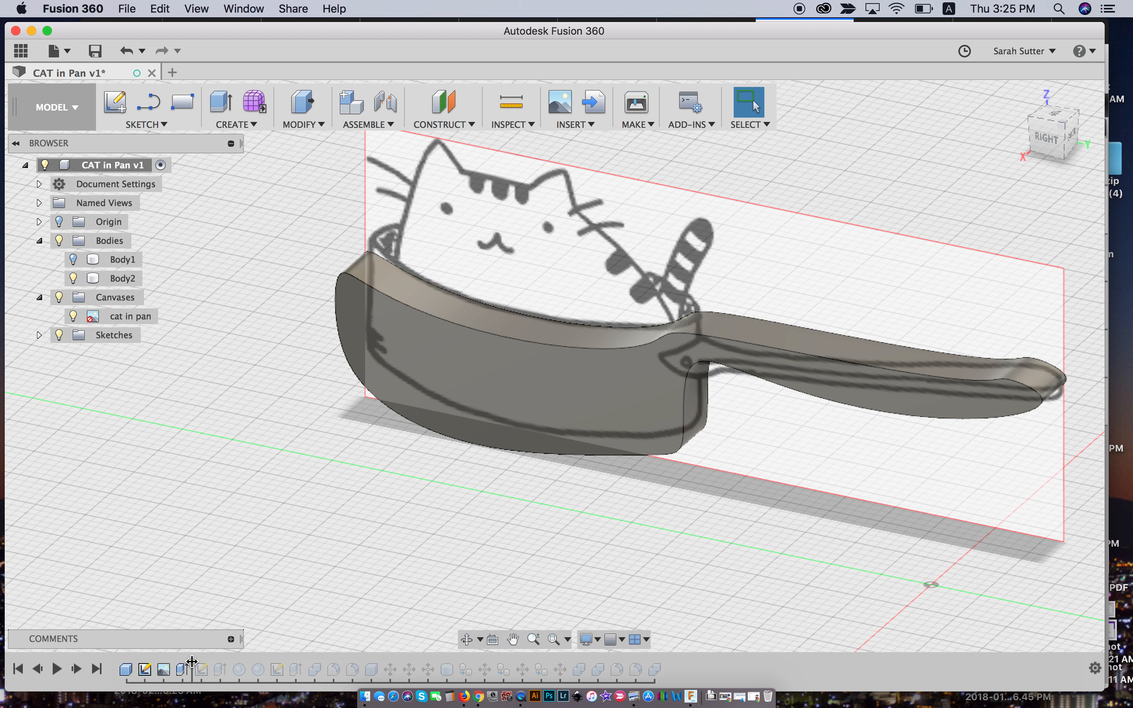
Roll the timeline back to before Extrude1 to examine the bare canvas drawing and the Spline sketch tool
{"action": "left_click_drag", "start_coordinate": [169, 663], "coordinate": [172, 664]}
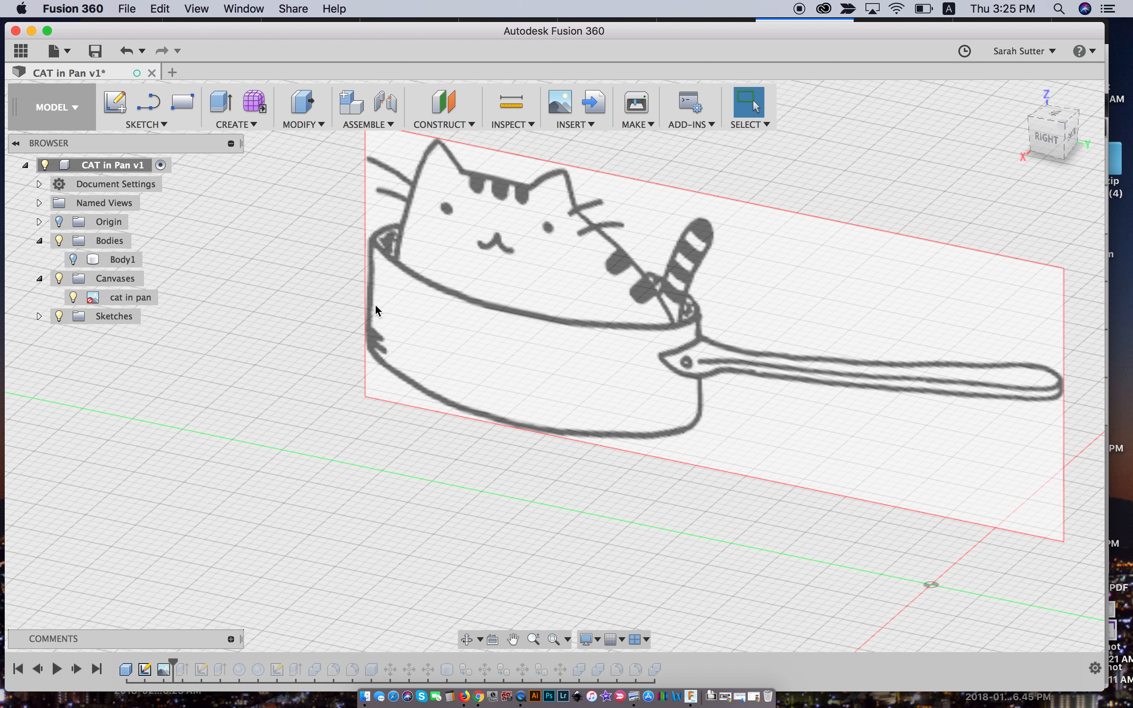
{"action": "left_click", "coordinate": [165, 125]}
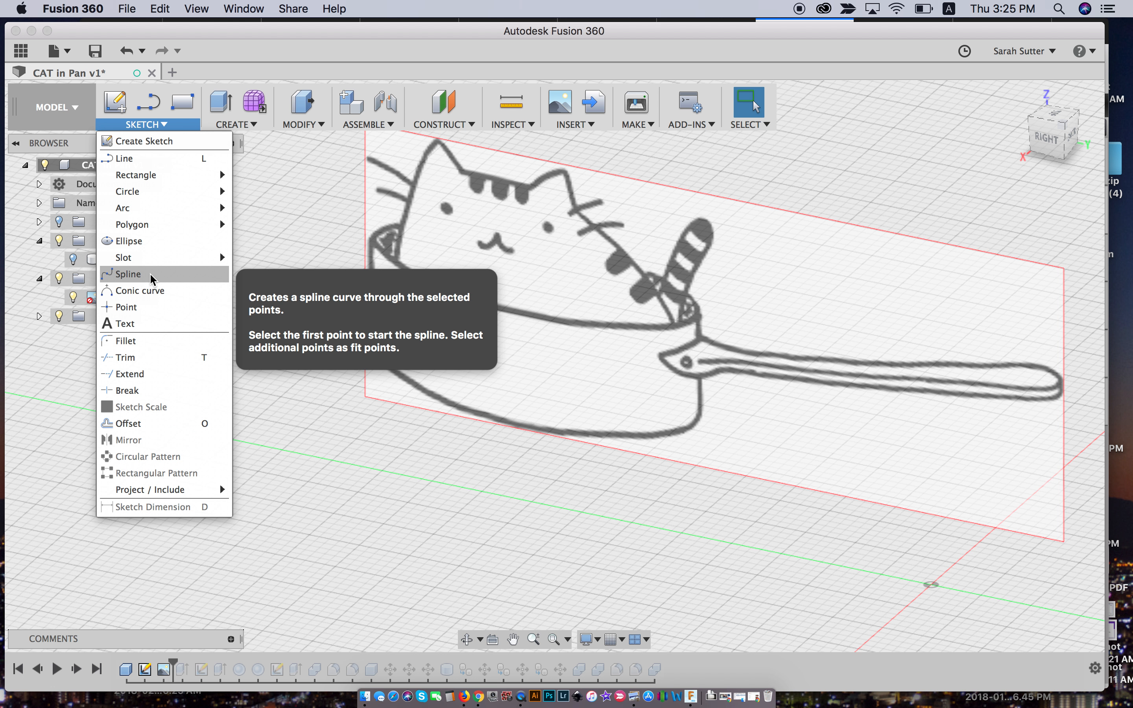
{"action": "left_click", "coordinate": [156, 125]}
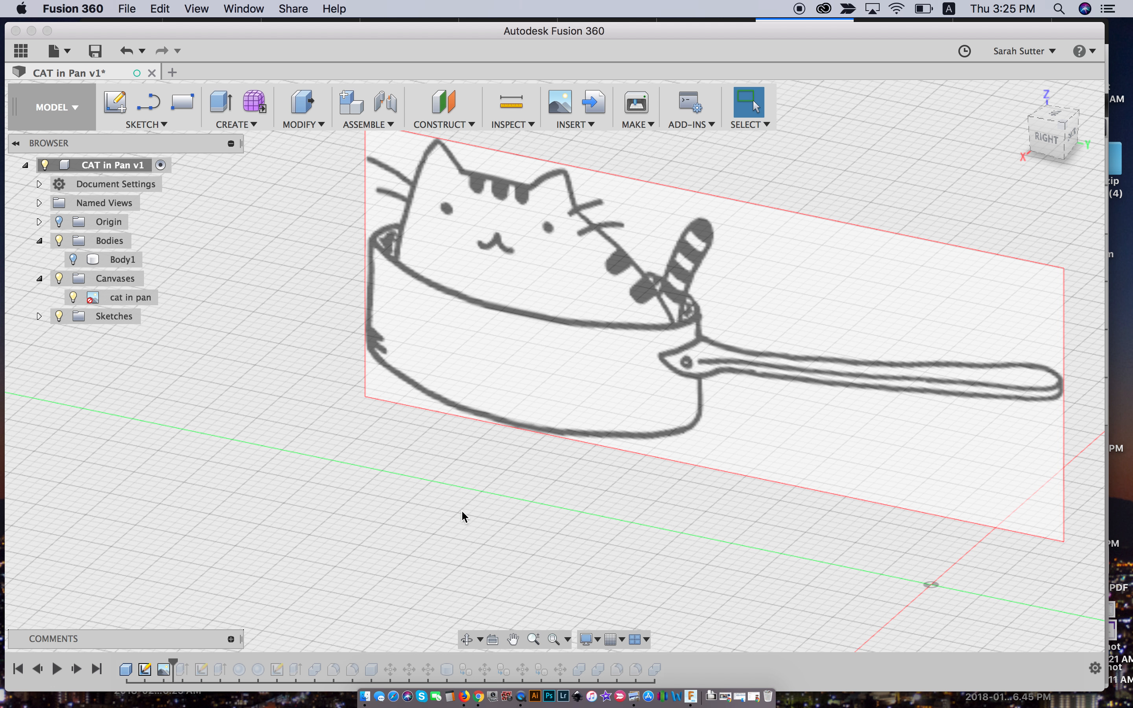
Bring the pan body back by rolling the timeline forward past Extrude1 again, and select Body2
{"action": "left_click", "coordinate": [173, 661]}
{"action": "left_click_drag", "start_coordinate": [180, 665], "coordinate": [187, 667]}
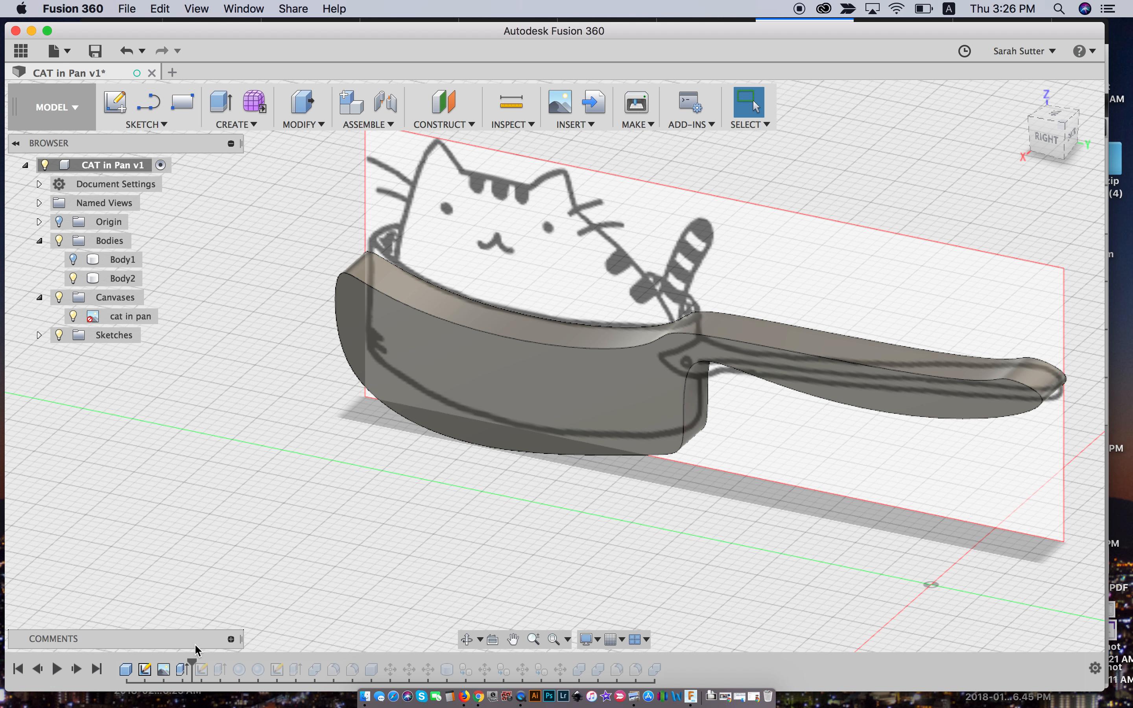
{"action": "left_click", "coordinate": [307, 123]}
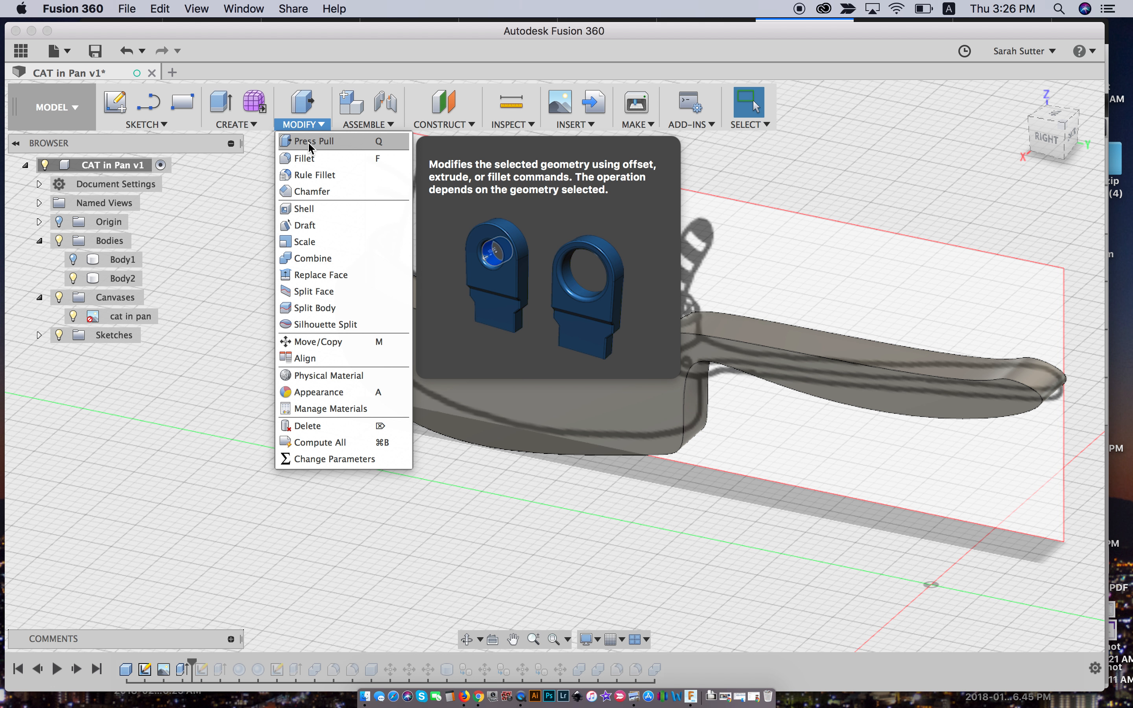
{"action": "left_click", "coordinate": [310, 122]}
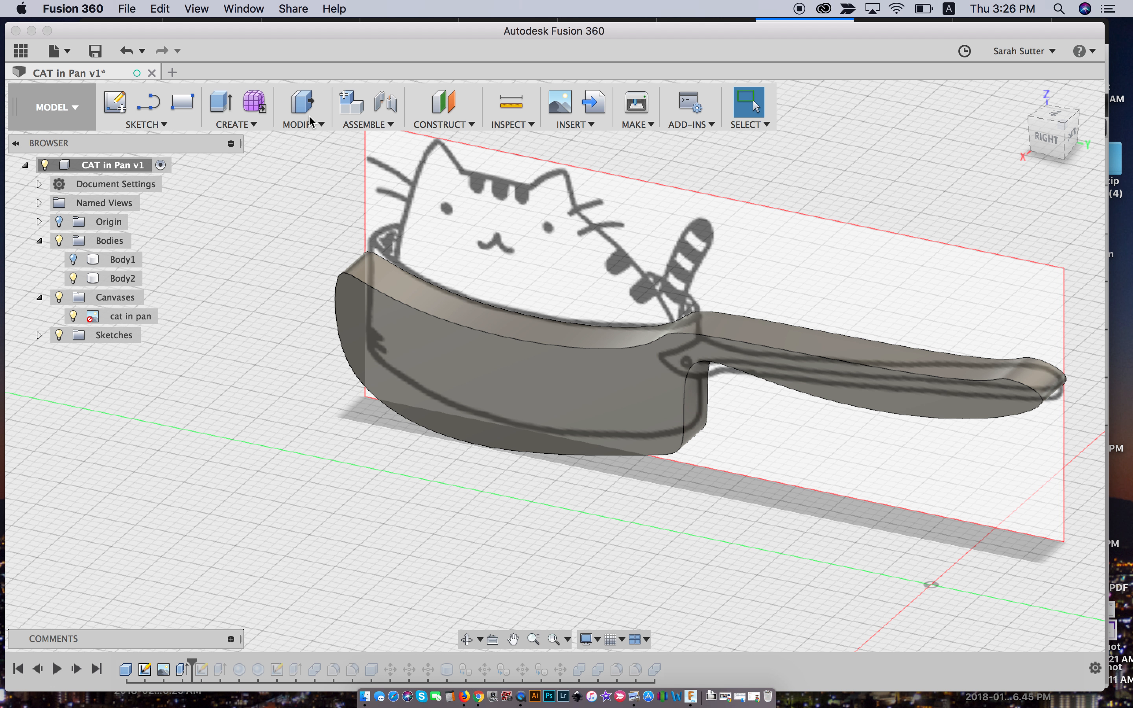
{"action": "left_click", "coordinate": [459, 302]}
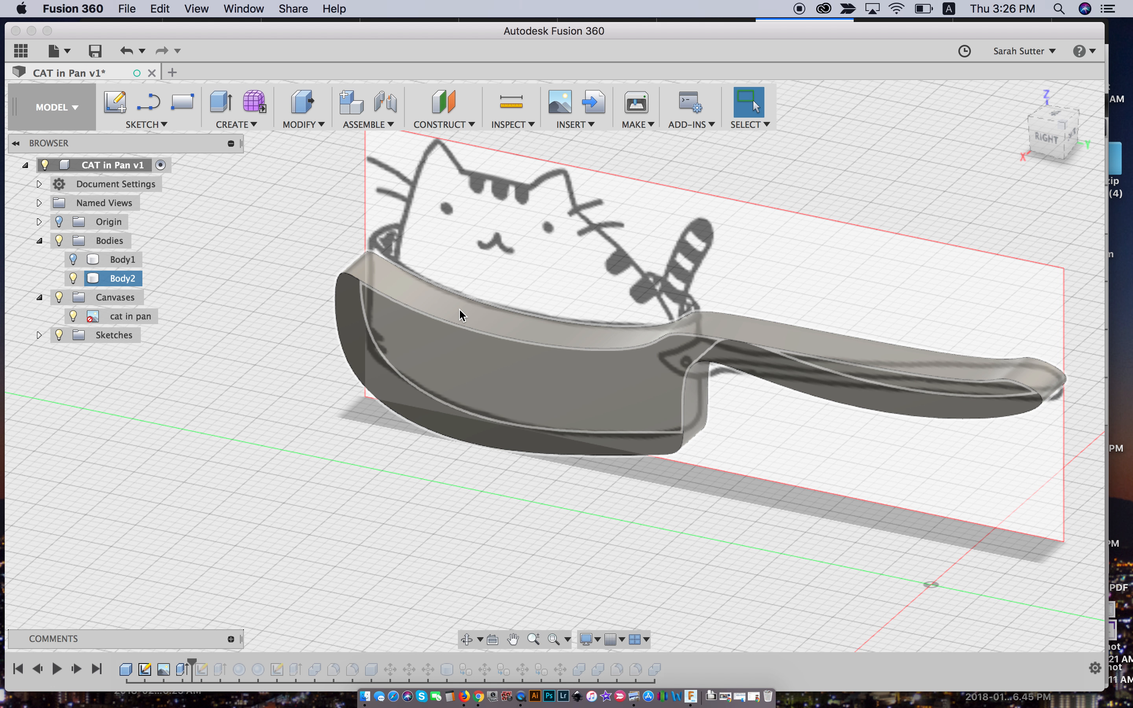
Advance the timeline past the cat outline sketch, show Sketch2 and Sketch3, and inspect the cat's outline curve
{"action": "left_click", "coordinate": [194, 663]}
{"action": "left_click_drag", "start_coordinate": [192, 661], "coordinate": [211, 660]}
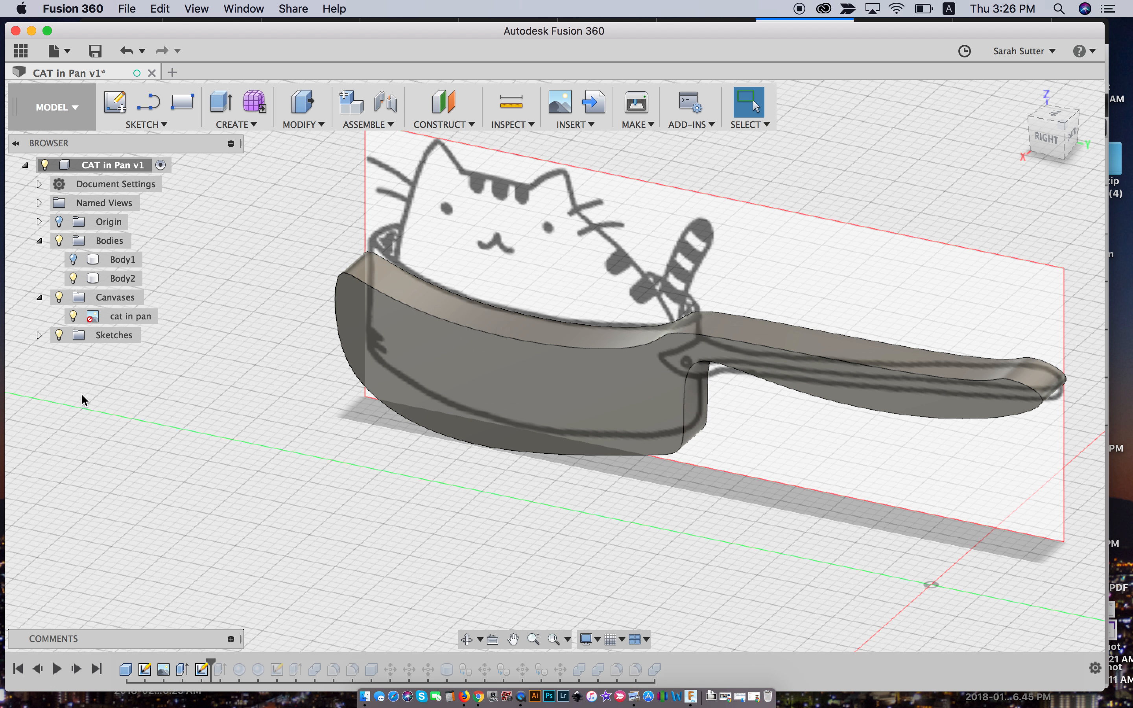
{"action": "left_click", "coordinate": [40, 335]}
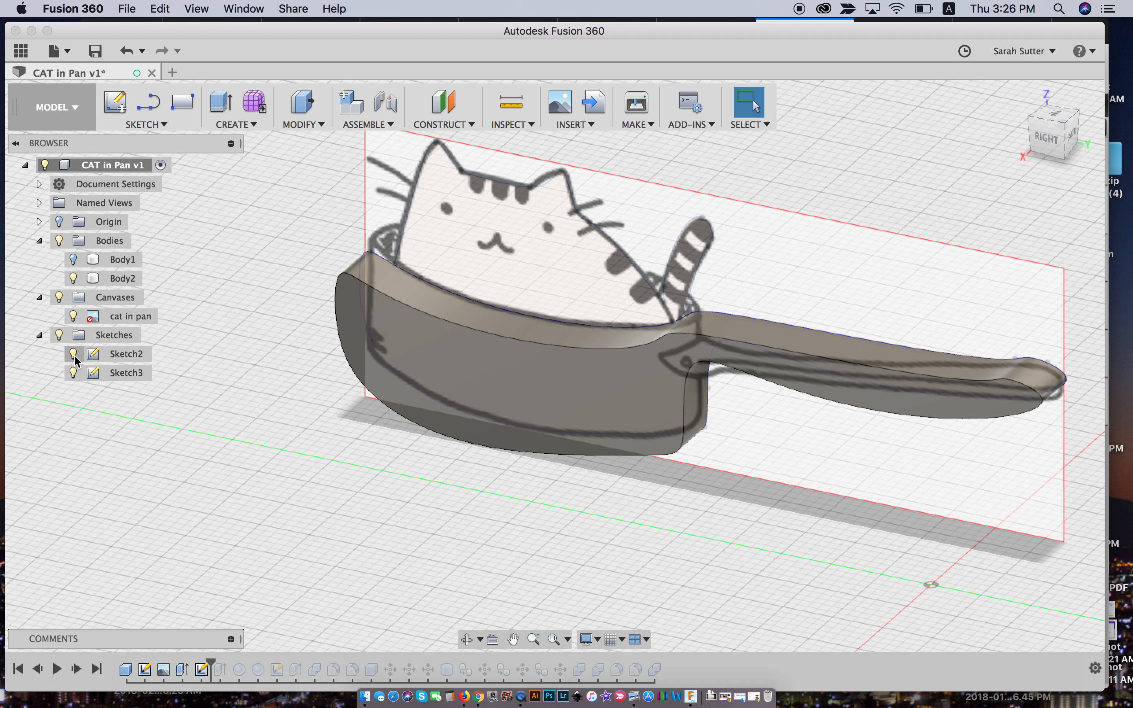
{"action": "left_click", "coordinate": [629, 256]}
{"action": "left_click", "coordinate": [629, 256]}
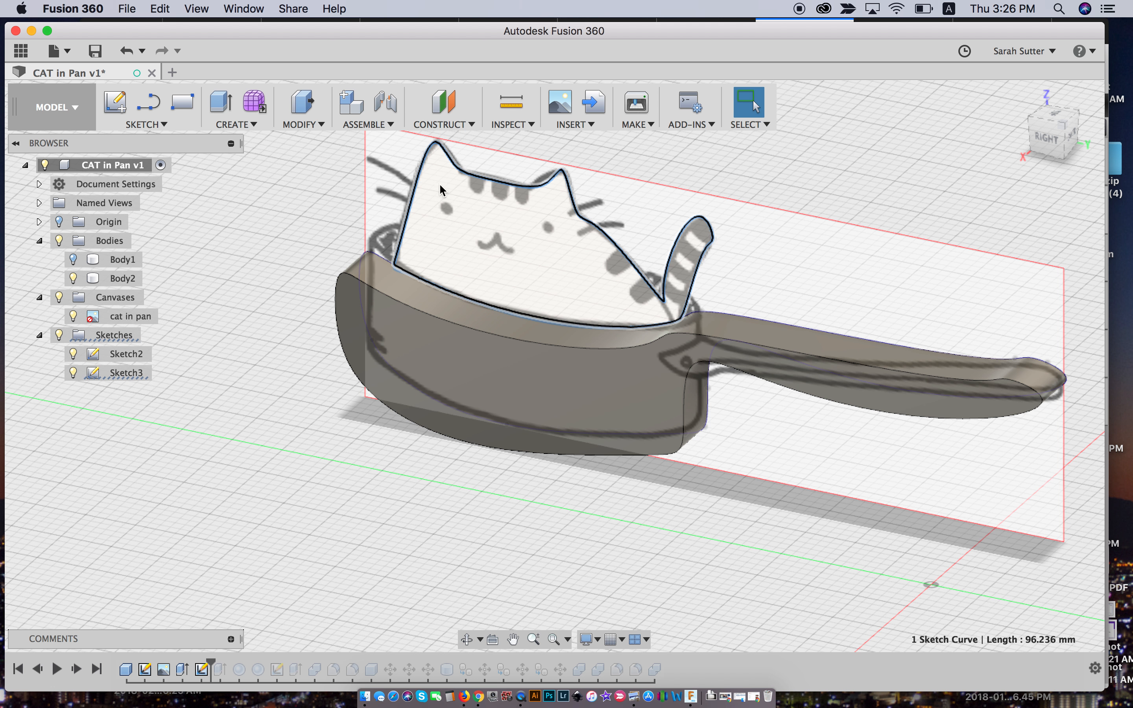
{"action": "left_click", "coordinate": [303, 124]}
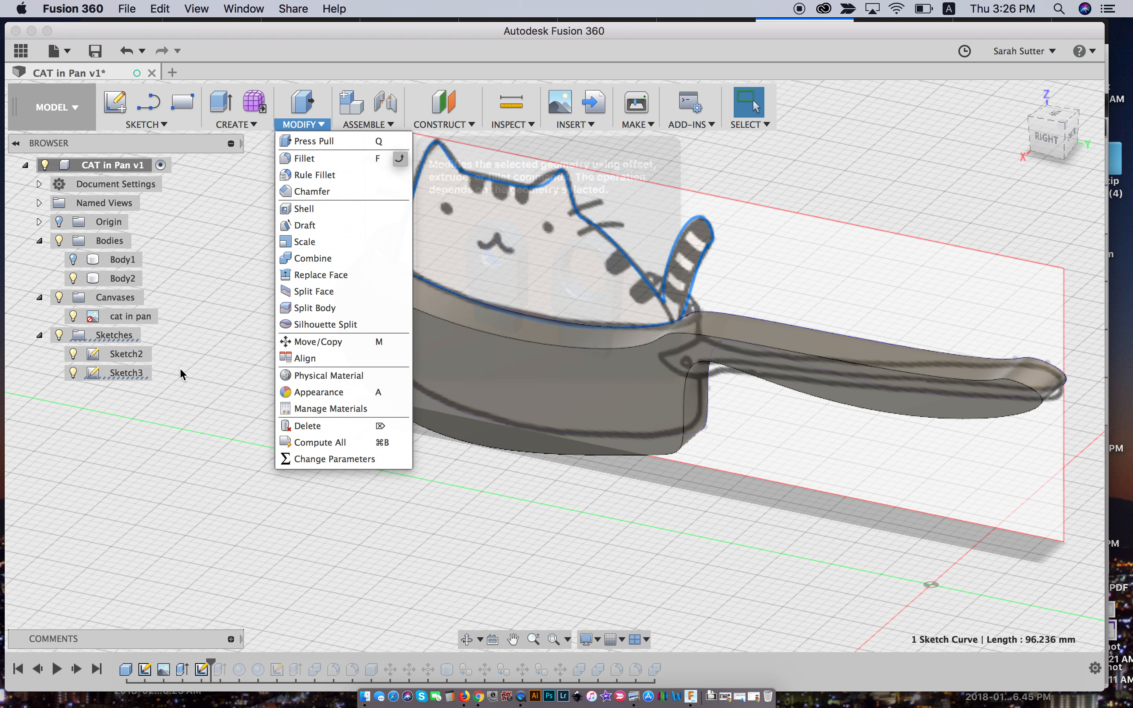
{"action": "left_click", "coordinate": [180, 371]}
Advance the timeline past the cat body's extrusion and both eye spheres, viewing the model from the right side
{"action": "left_click_drag", "start_coordinate": [210, 663], "coordinate": [228, 670]}
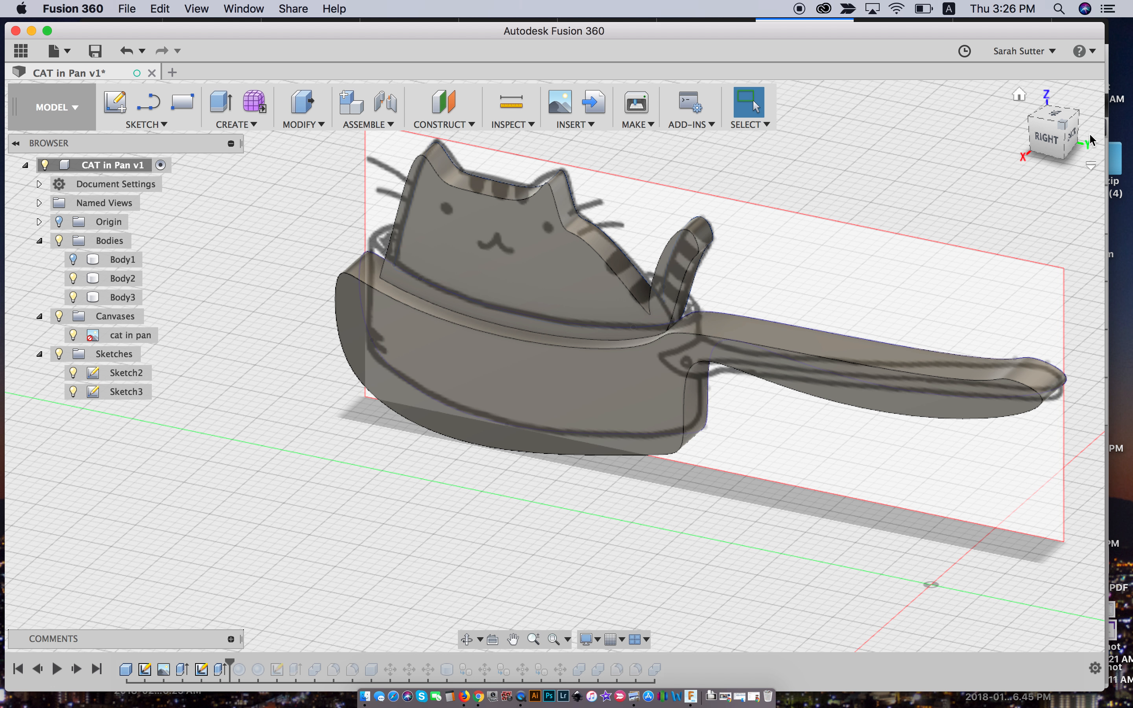
{"action": "mouse_move", "coordinate": [1048, 125]}
{"action": "left_mouse_down"}
{"action": "mouse_move", "coordinate": [1025, 180]}
{"action": "mouse_move", "coordinate": [1053, 122]}
{"action": "left_mouse_up"}
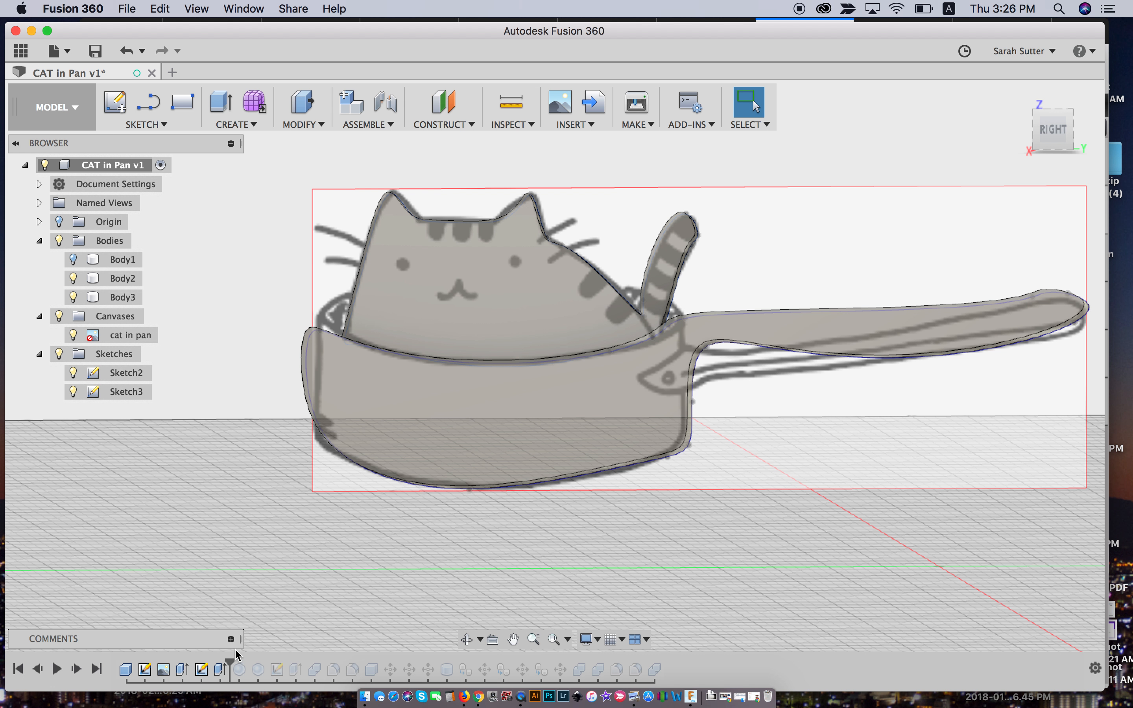
{"action": "left_click_drag", "start_coordinate": [232, 661], "coordinate": [245, 660]}
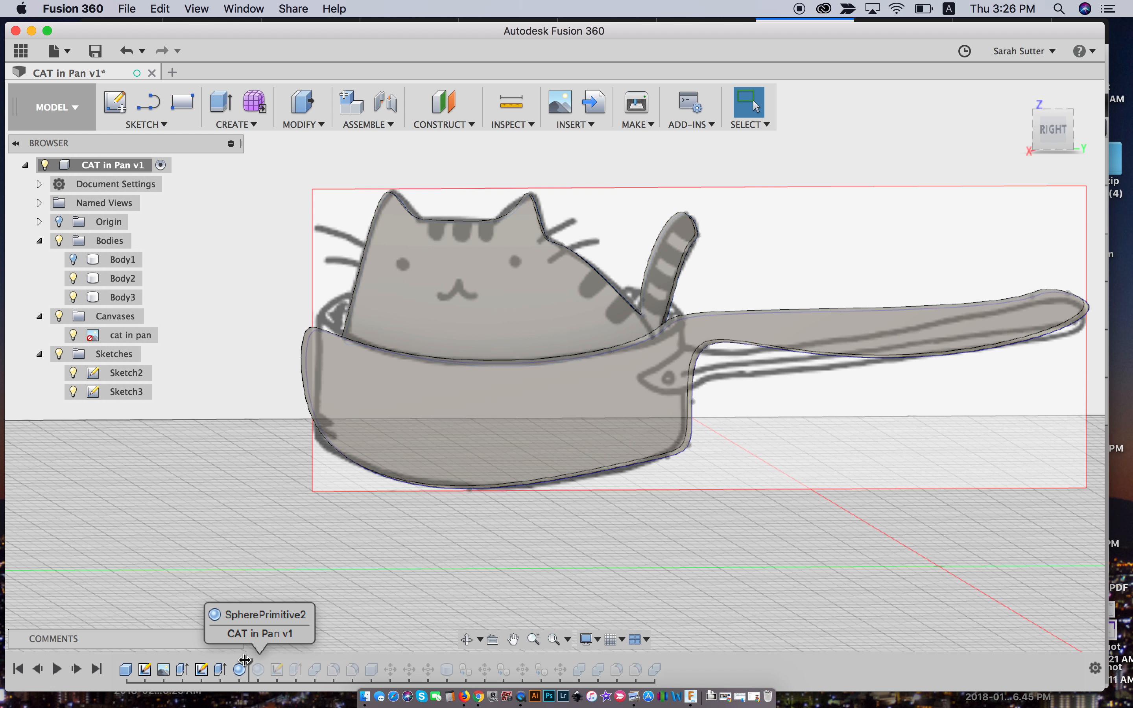
{"action": "left_click_drag", "start_coordinate": [245, 660], "coordinate": [265, 662]}
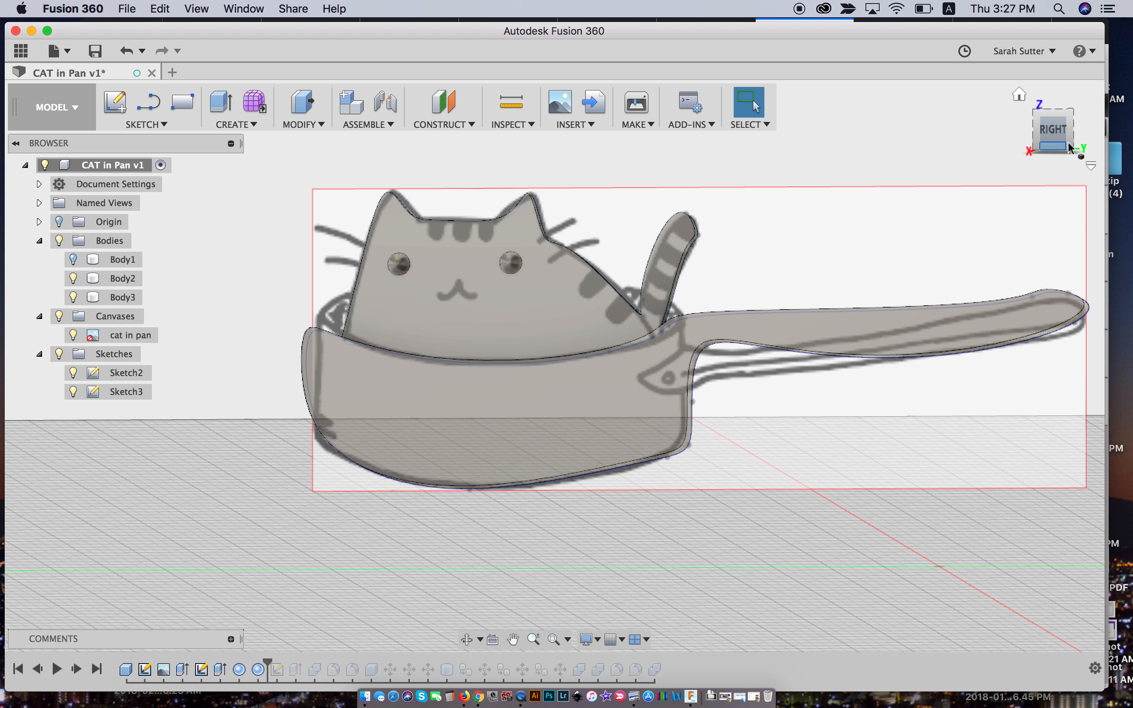
{"action": "mouse_move", "coordinate": [1069, 137]}
{"action": "left_mouse_down"}
{"action": "mouse_move", "coordinate": [1023, 157]}
{"action": "mouse_move", "coordinate": [1000, 149]}
{"action": "mouse_move", "coordinate": [1005, 130]}
{"action": "mouse_move", "coordinate": [1080, 130]}
{"action": "left_mouse_up"}
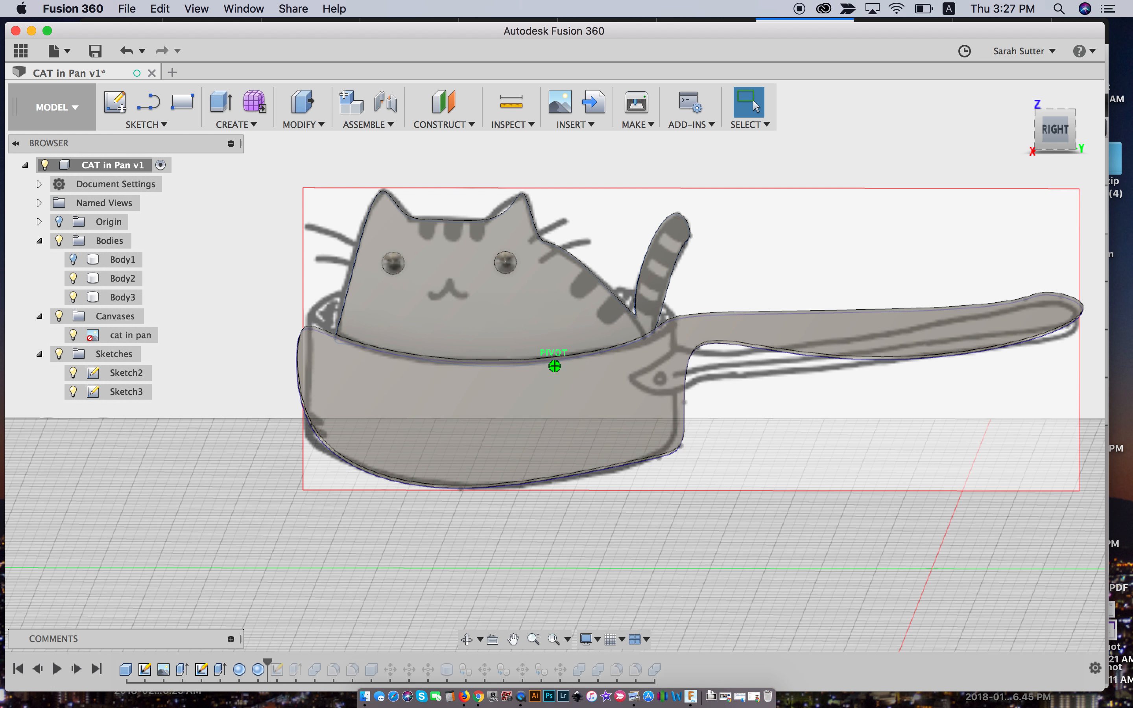
{"action": "left_click", "coordinate": [460, 339]}
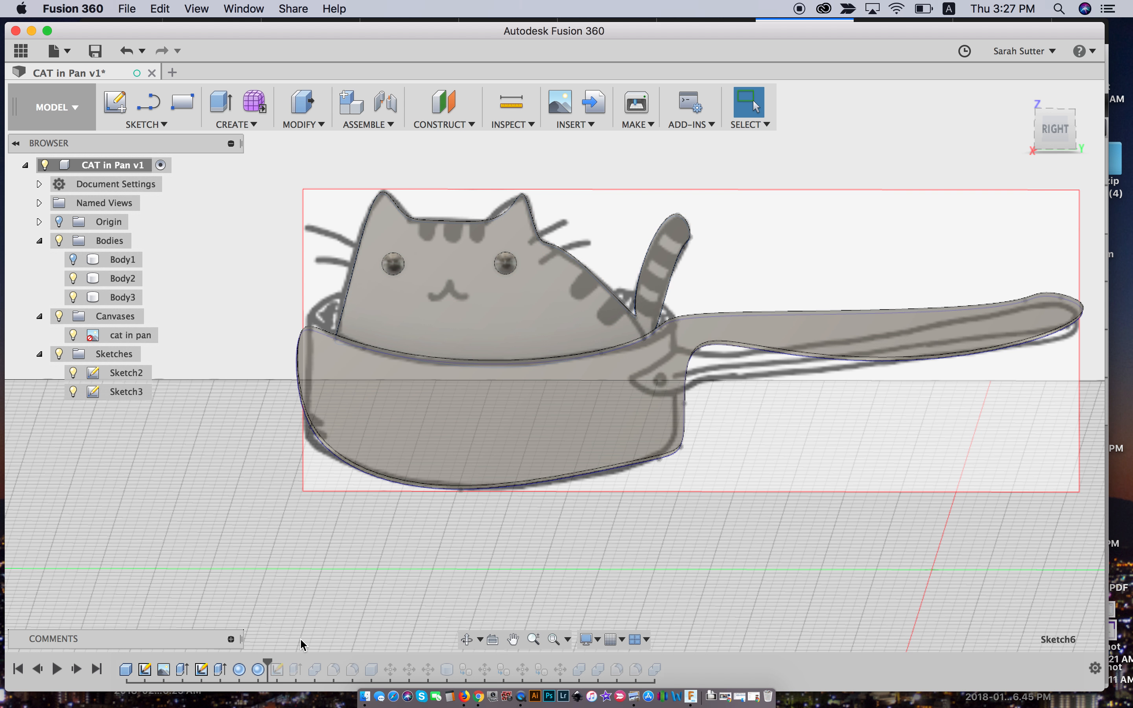
Advance the timeline past the cat's mouth sketch and Extrude3, and show Sketch6
{"action": "left_click_drag", "start_coordinate": [268, 661], "coordinate": [286, 661]}
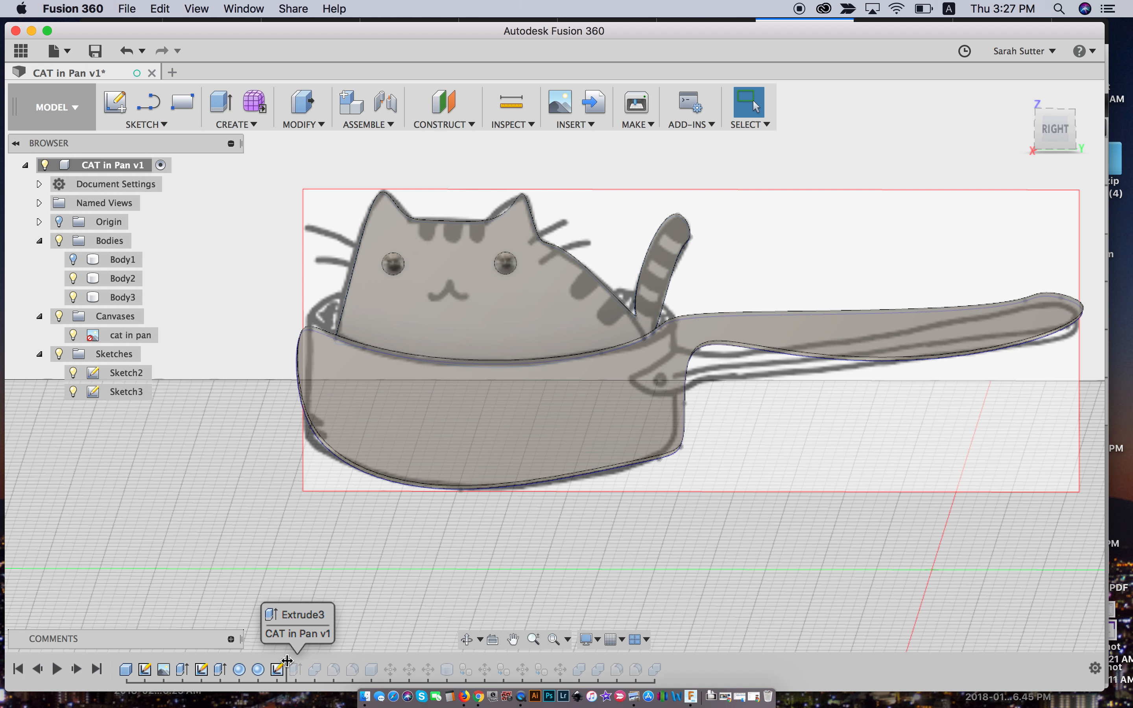
{"action": "left_click", "coordinate": [465, 300]}
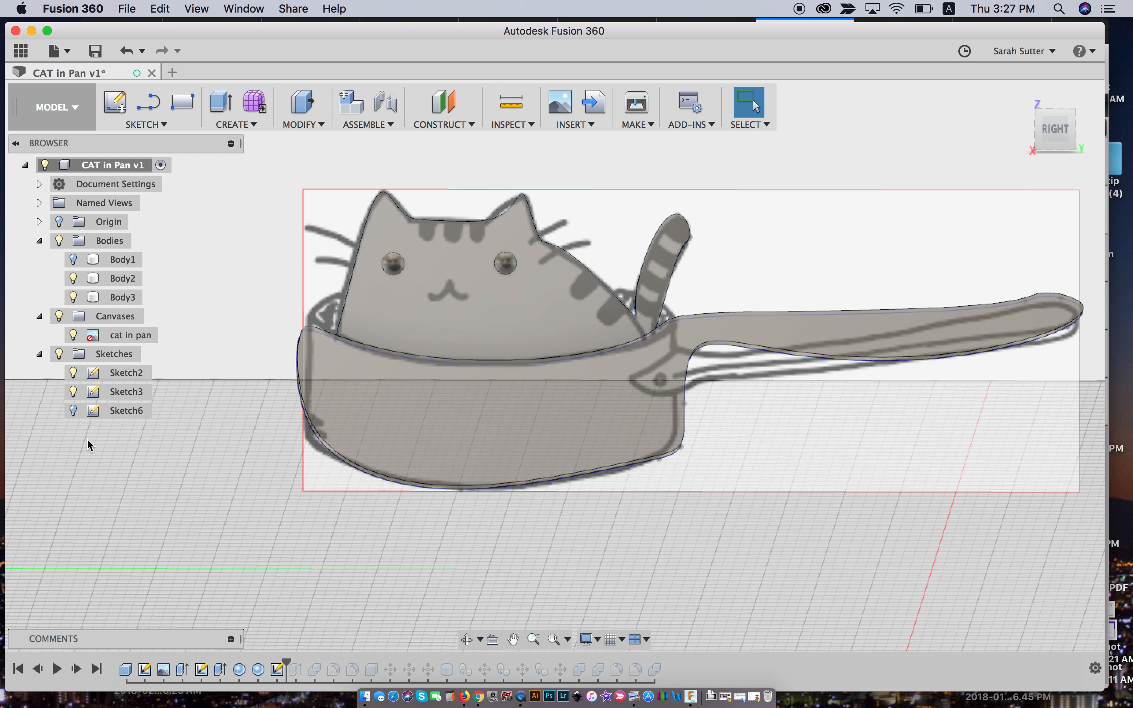
{"action": "left_click", "coordinate": [72, 413]}
{"action": "left_click_drag", "start_coordinate": [286, 660], "coordinate": [300, 663]}
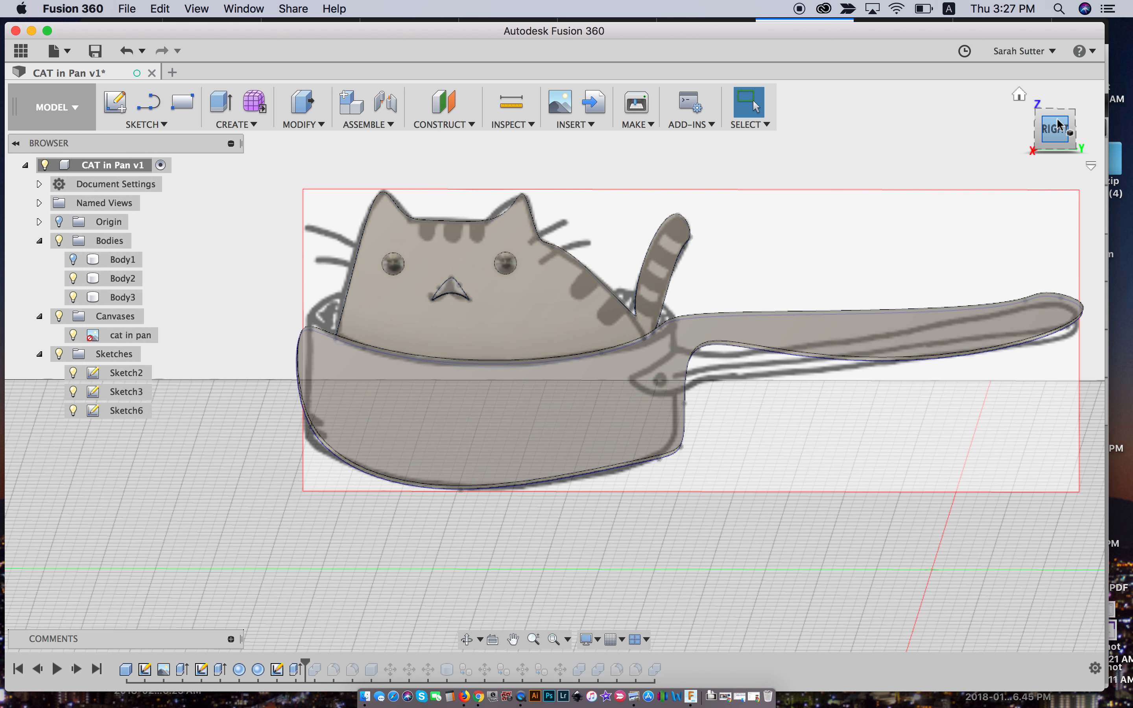
Compare the model before and after the combine of the cat and pan bodies by rolling the timeline past it and back
{"action": "middle_click_drag", "start_coordinate": [555, 366], "coordinate": [618, 372], "text": "shift"}
{"action": "left_click_drag", "start_coordinate": [1059, 132], "coordinate": [1056, 132]}
{"action": "left_click", "coordinate": [1042, 131]}
{"action": "mouse_move", "coordinate": [576, 406]}
{"action": "middle_mouse_down", "text": "shift"}
{"action": "mouse_move", "coordinate": [595, 437]}
{"action": "mouse_move", "coordinate": [576, 404]}
{"action": "middle_mouse_up", "text": "shift"}
{"action": "mouse_move", "coordinate": [307, 661]}
{"action": "left_mouse_down"}
{"action": "mouse_move", "coordinate": [339, 658]}
{"action": "mouse_move", "coordinate": [321, 658]}
{"action": "left_mouse_up"}
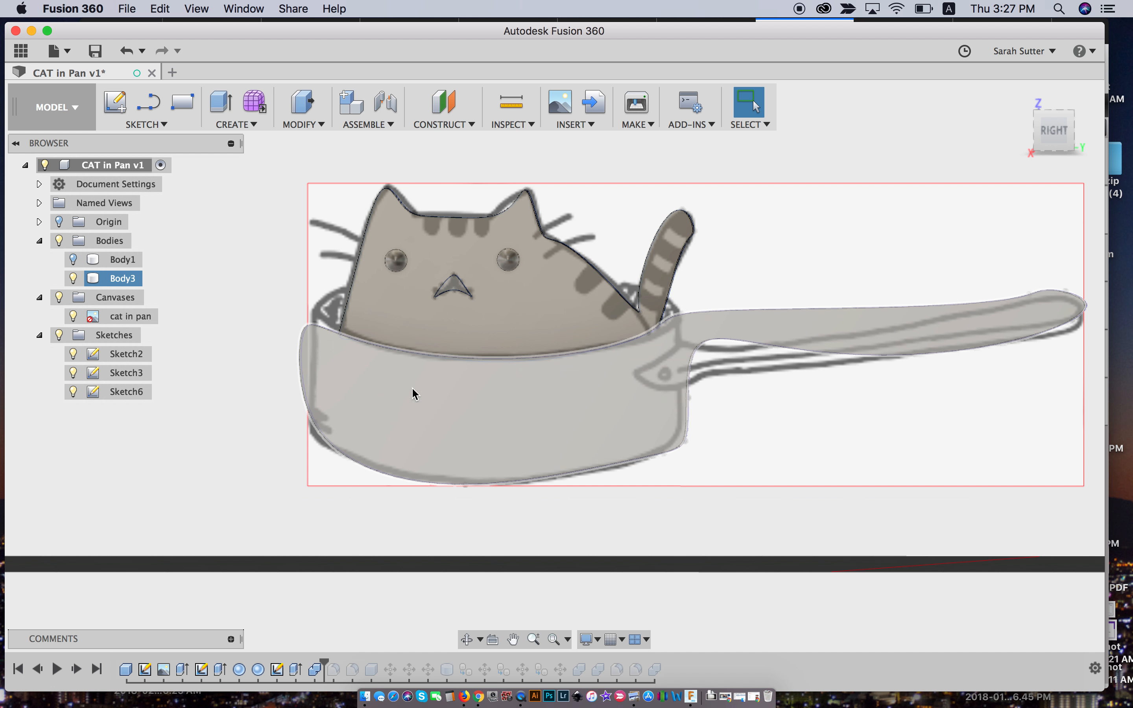
{"action": "mouse_move", "coordinate": [1059, 117]}
{"action": "left_mouse_down"}
{"action": "mouse_move", "coordinate": [1046, 167]}
{"action": "mouse_move", "coordinate": [1055, 124]}
{"action": "left_mouse_up"}
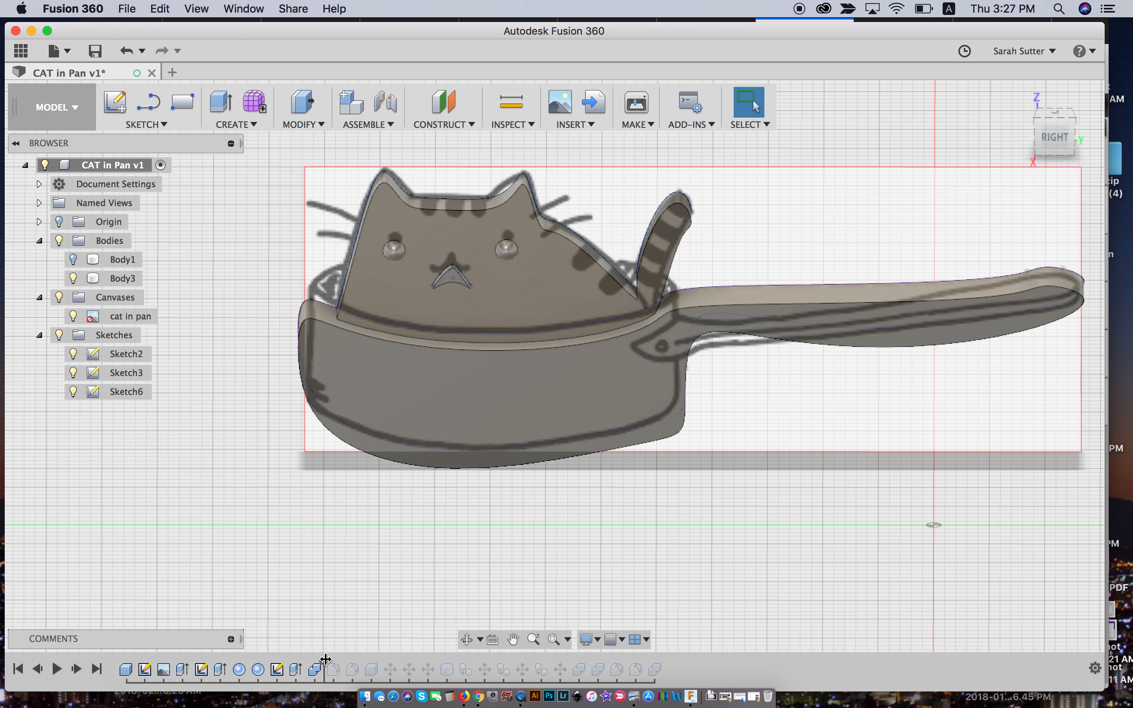
{"action": "left_click_drag", "start_coordinate": [325, 660], "coordinate": [309, 661]}
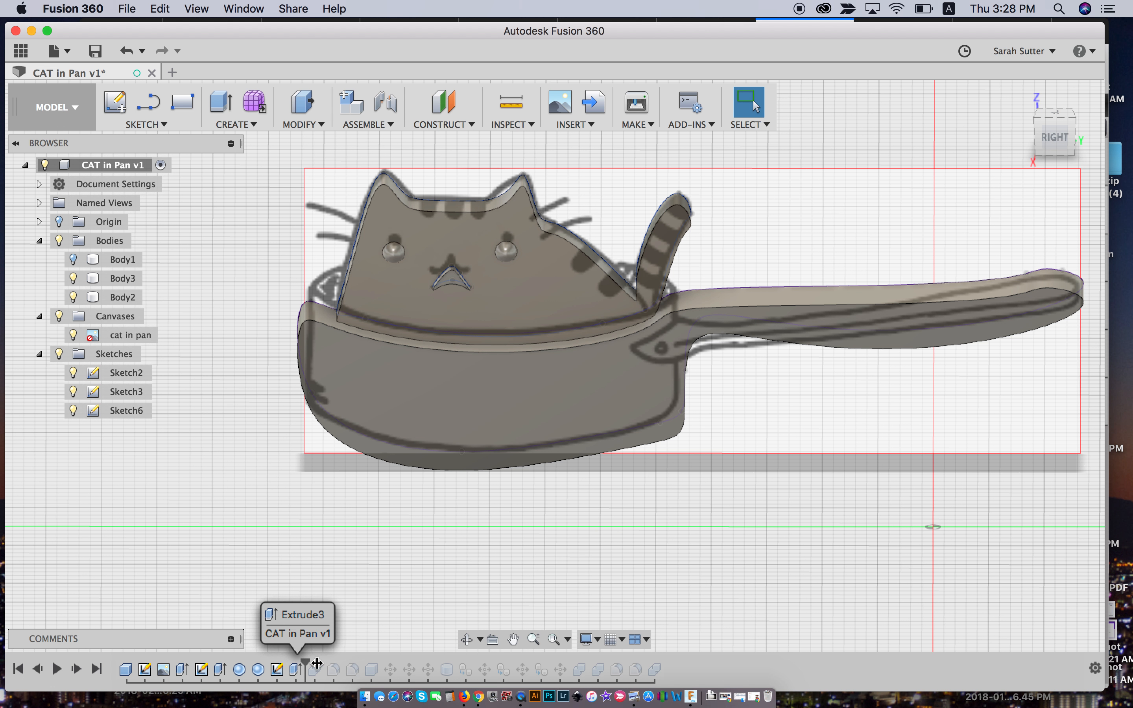
Advance the timeline past the combine and the pan's edge fillet, comparing the pan with and without the fillet
{"action": "left_click_drag", "start_coordinate": [326, 662], "coordinate": [345, 662]}
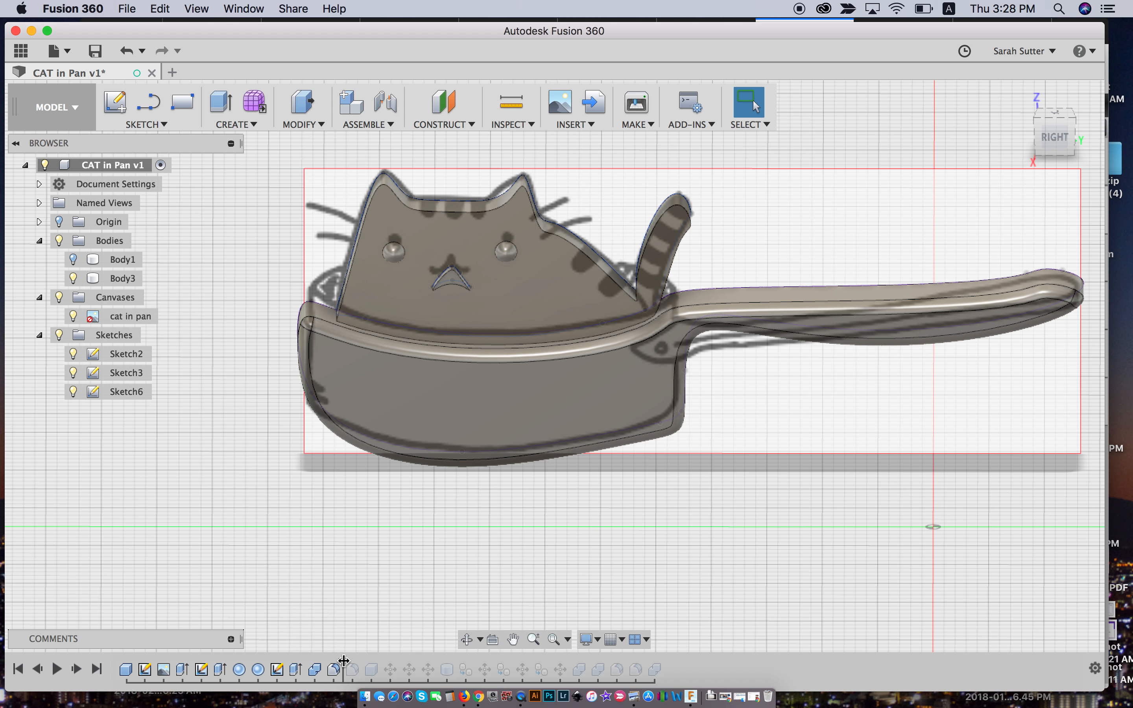
{"action": "left_click_drag", "start_coordinate": [343, 662], "coordinate": [323, 662]}
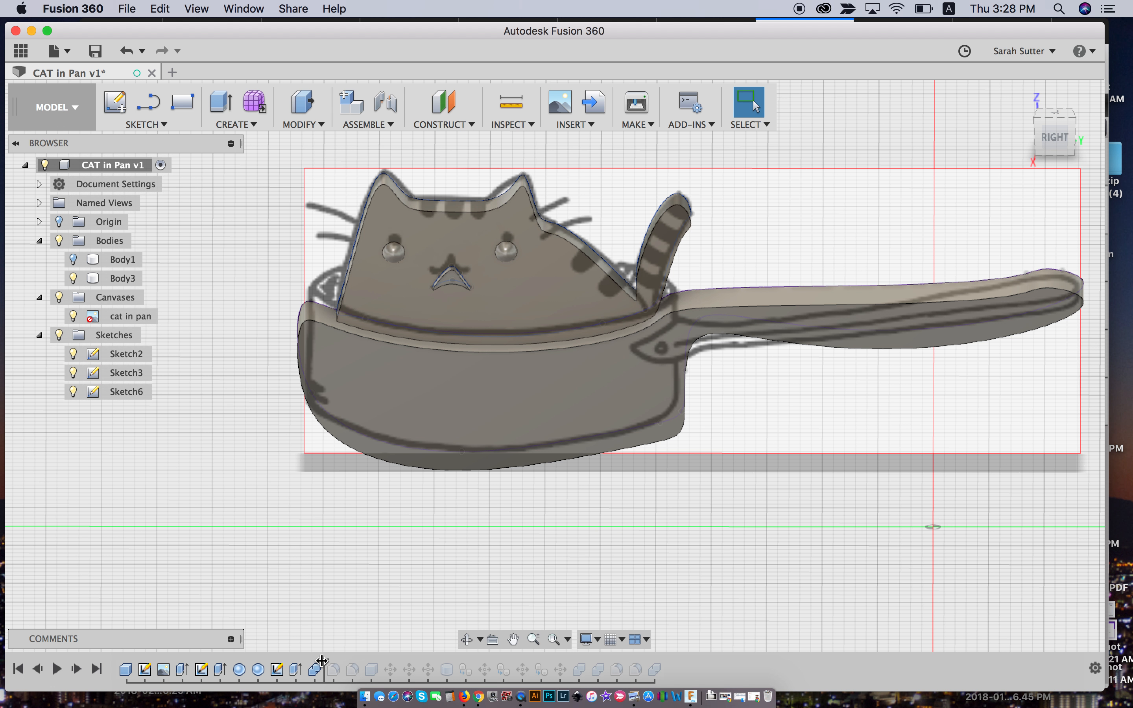
{"action": "left_click_drag", "start_coordinate": [322, 661], "coordinate": [338, 667]}
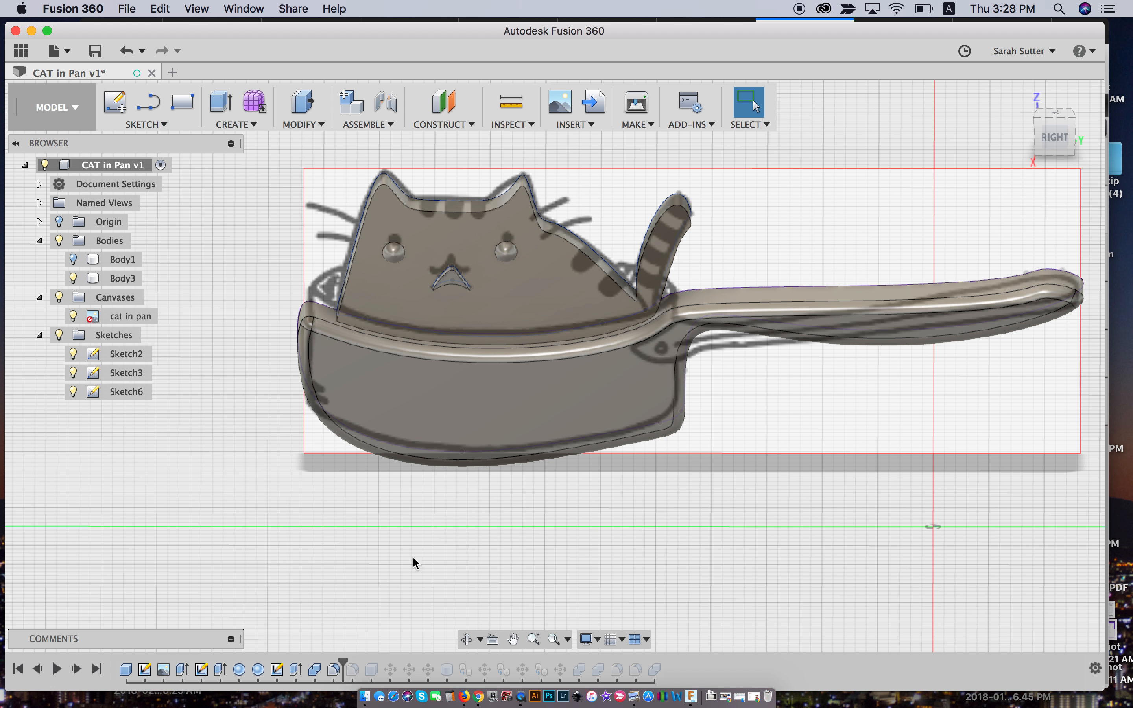
{"action": "left_click", "coordinate": [426, 355]}
{"action": "left_click", "coordinate": [395, 530]}
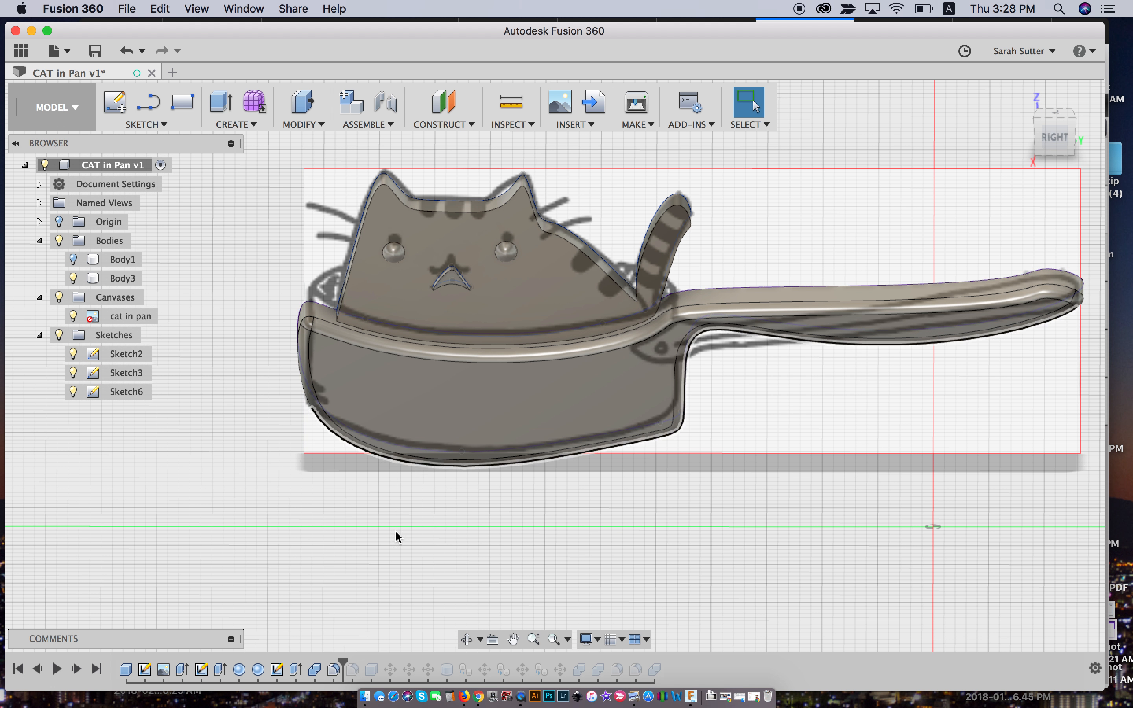
Advance the timeline past the cat's edge fillet, and inspect the available modify commands and the pan's rounded edge
{"action": "left_click_drag", "start_coordinate": [341, 661], "coordinate": [358, 662]}
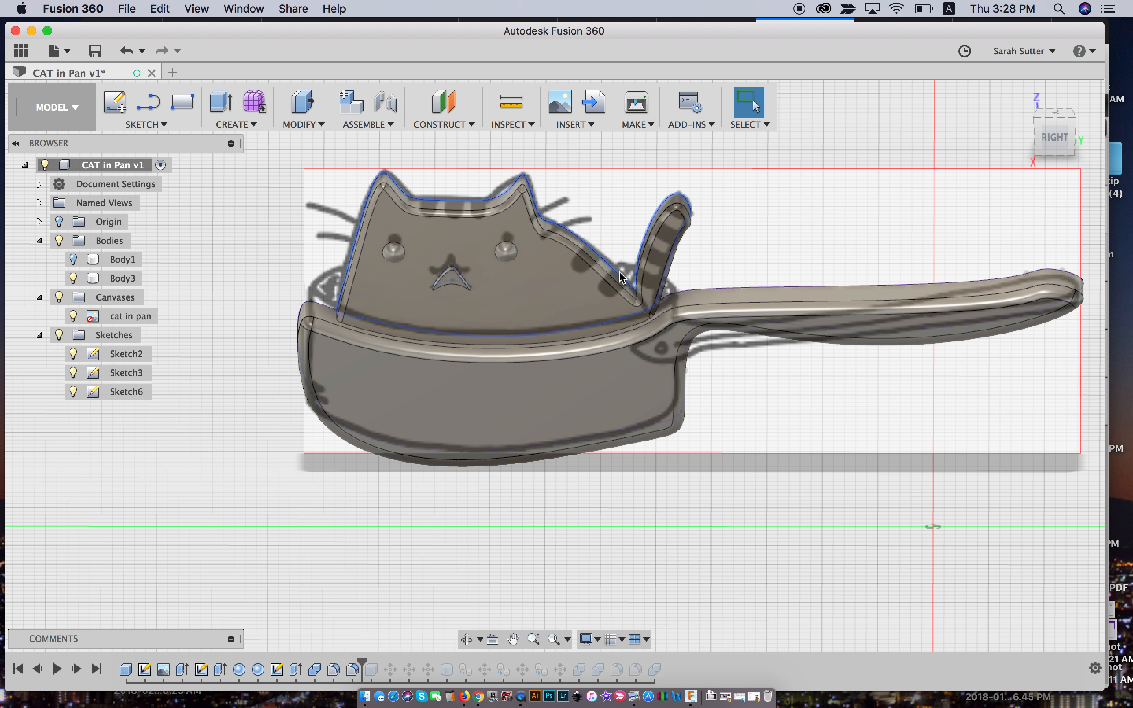
{"action": "left_click", "coordinate": [303, 124]}
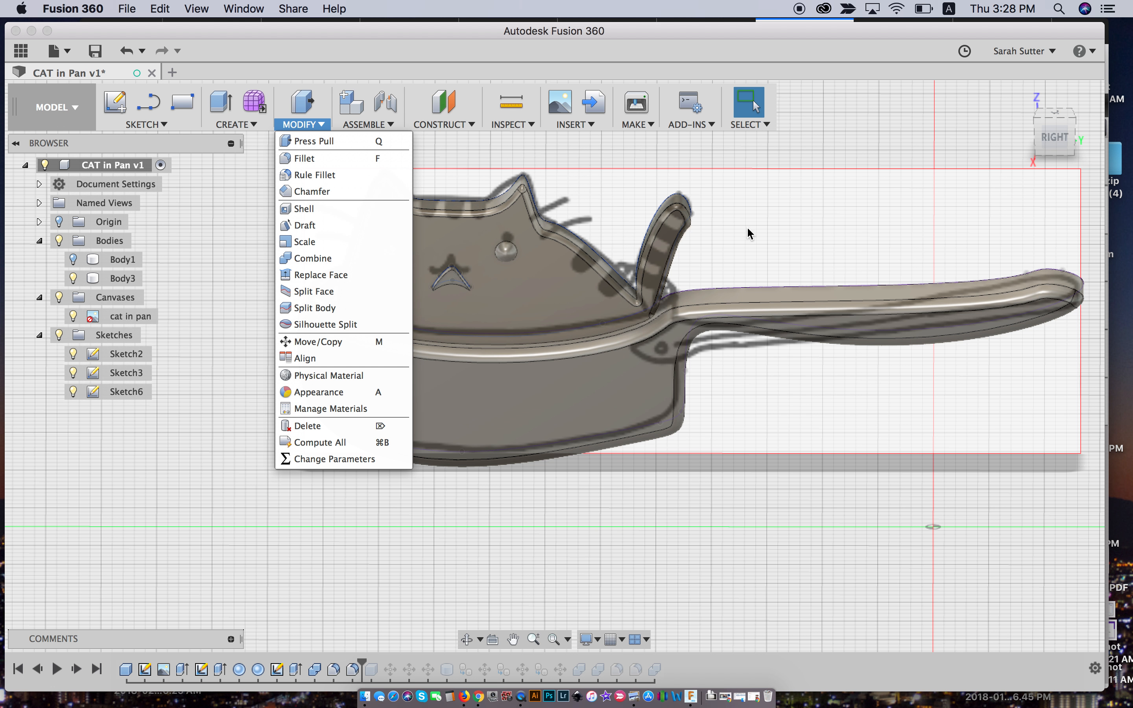
{"action": "left_click", "coordinate": [732, 244]}
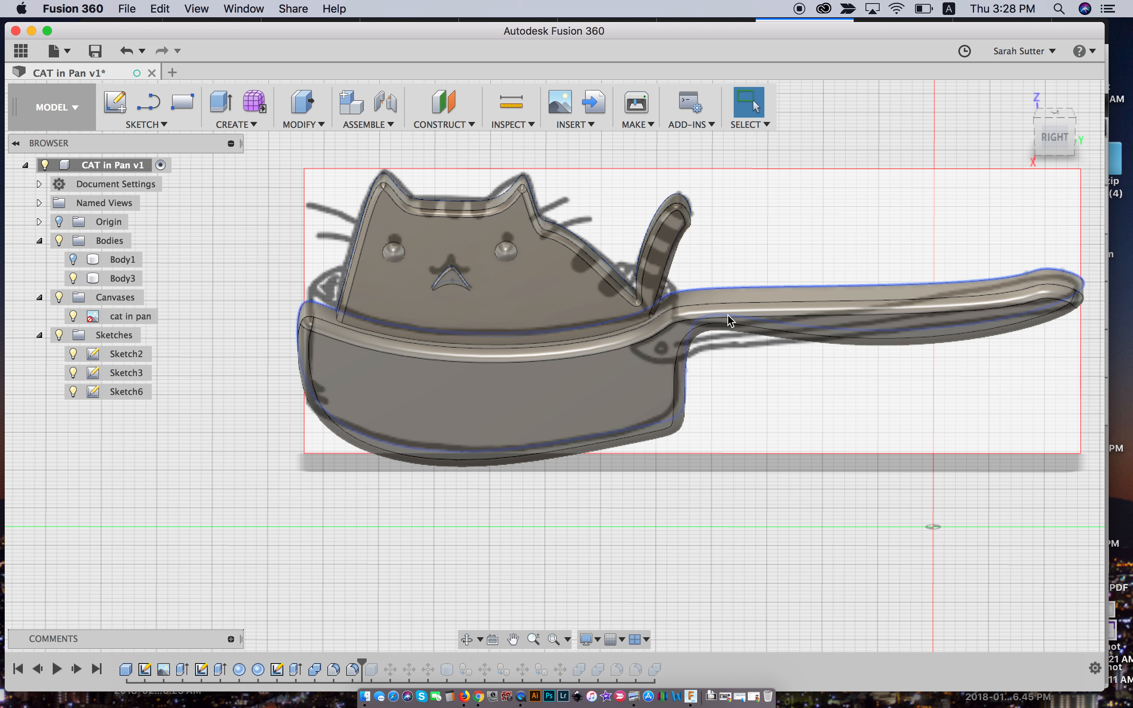
{"action": "left_click", "coordinate": [709, 325]}
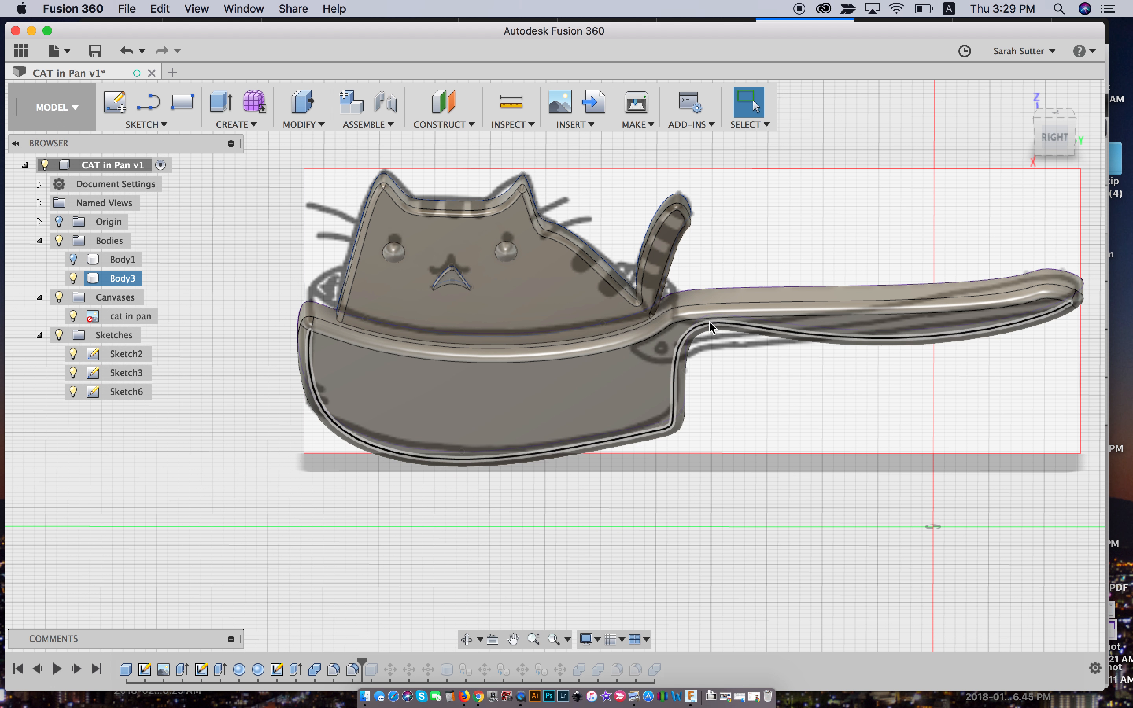
{"action": "left_click", "coordinate": [602, 533]}
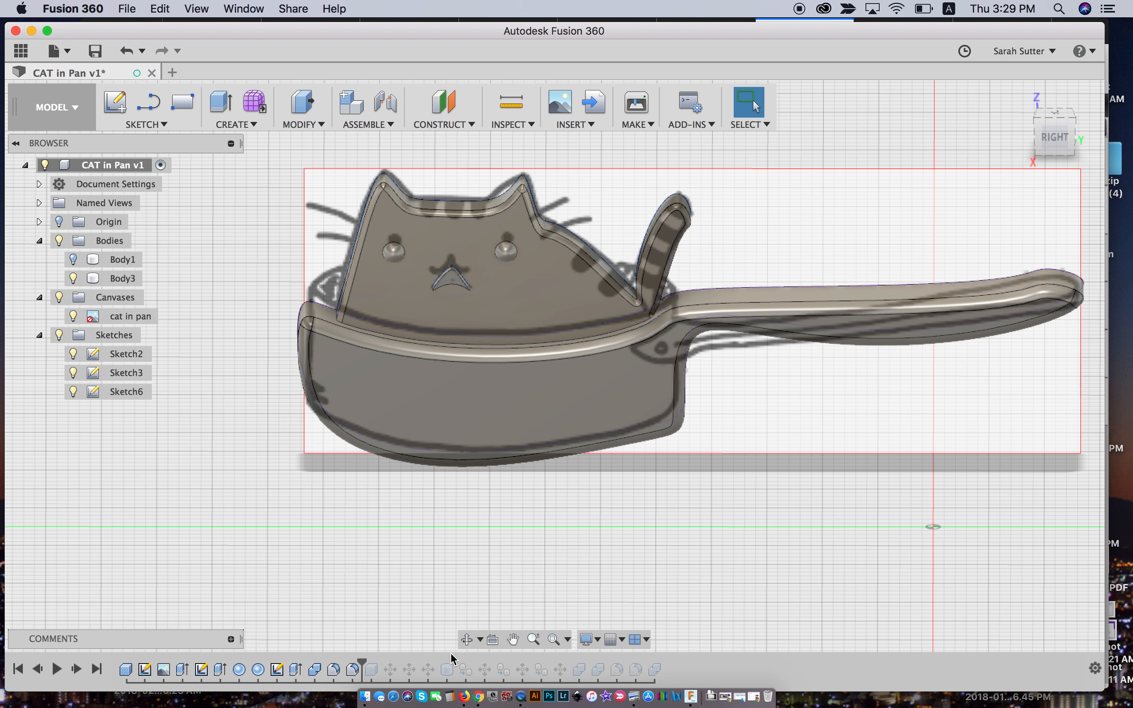
Advance the timeline past the base block and the three moves that position it and the cat-in-pan body
{"action": "left_click_drag", "start_coordinate": [362, 661], "coordinate": [378, 665]}
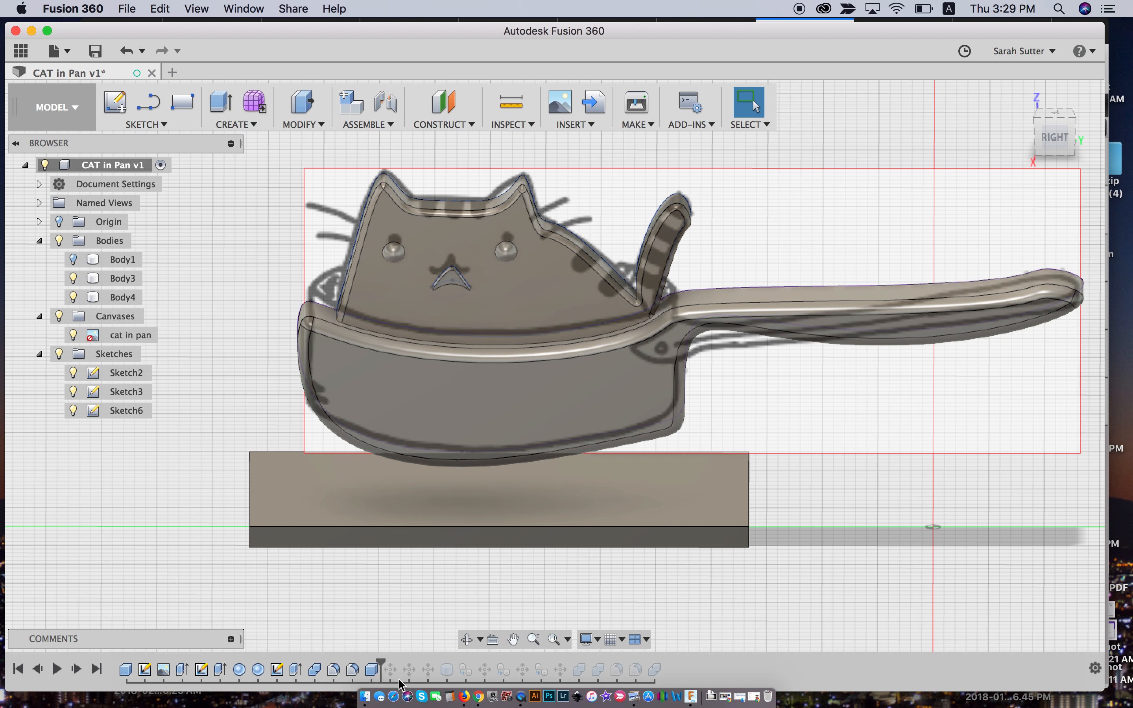
{"action": "left_click_drag", "start_coordinate": [380, 661], "coordinate": [394, 660]}
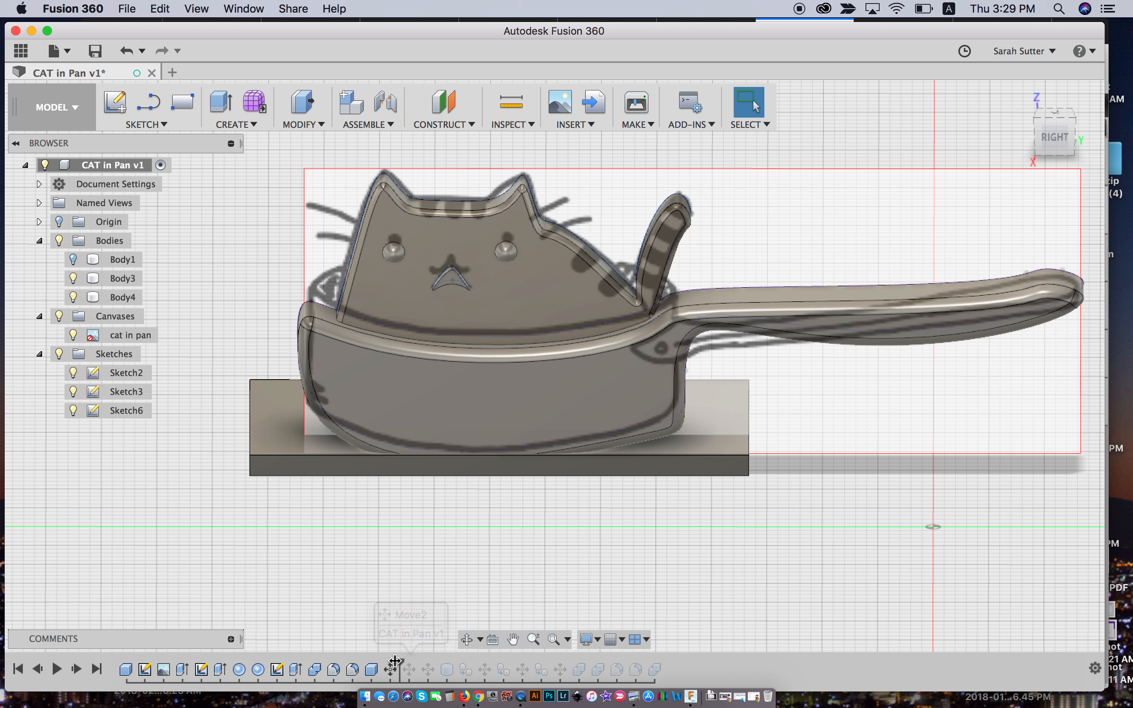
{"action": "mouse_move", "coordinate": [401, 660]}
{"action": "left_mouse_down"}
{"action": "mouse_move", "coordinate": [445, 658]}
{"action": "mouse_move", "coordinate": [432, 658]}
{"action": "left_mouse_up"}
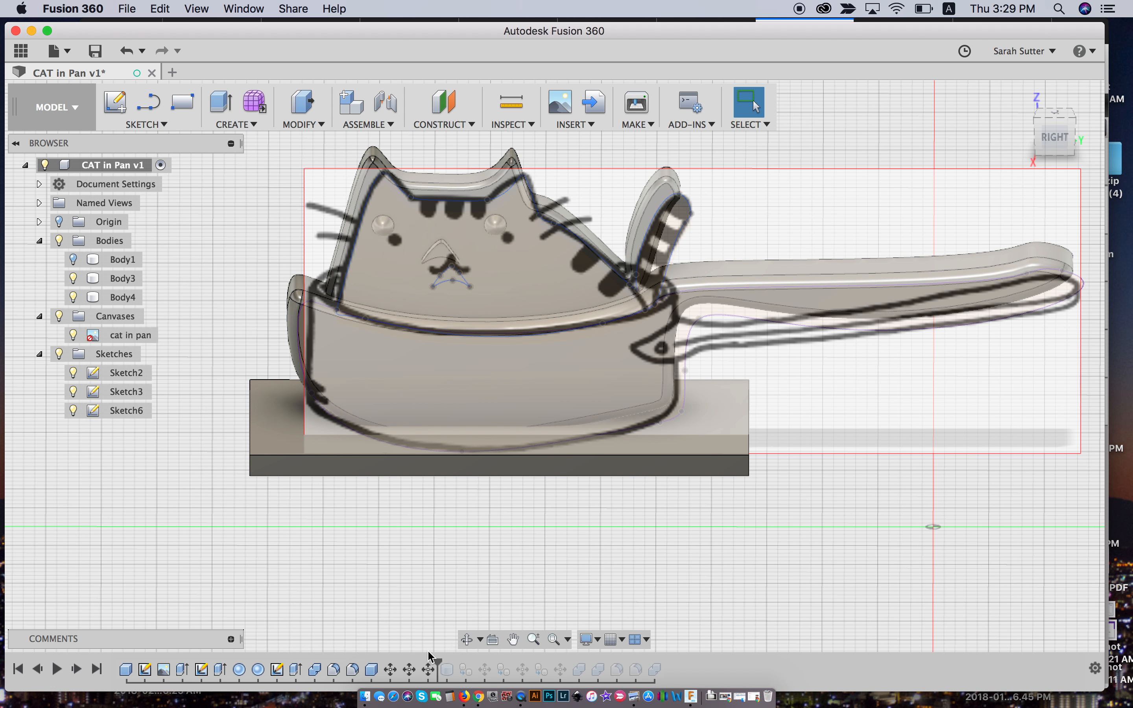
Hide the cat in pan canvas and all the sketches so only the bodies are shown
{"action": "mouse_move", "coordinate": [1062, 114]}
{"action": "left_mouse_down"}
{"action": "mouse_move", "coordinate": [1044, 189]}
{"action": "mouse_move", "coordinate": [1073, 118]}
{"action": "mouse_move", "coordinate": [1083, 148]}
{"action": "mouse_move", "coordinate": [1061, 76]}
{"action": "left_mouse_up"}
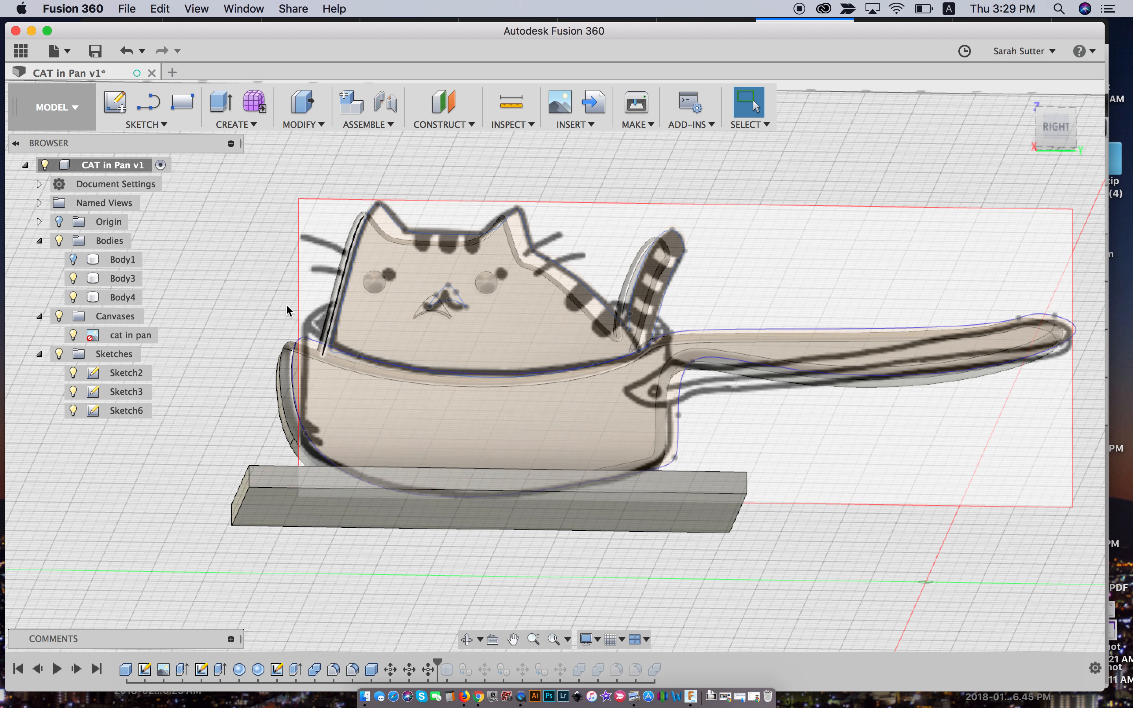
{"action": "left_click", "coordinate": [73, 335]}
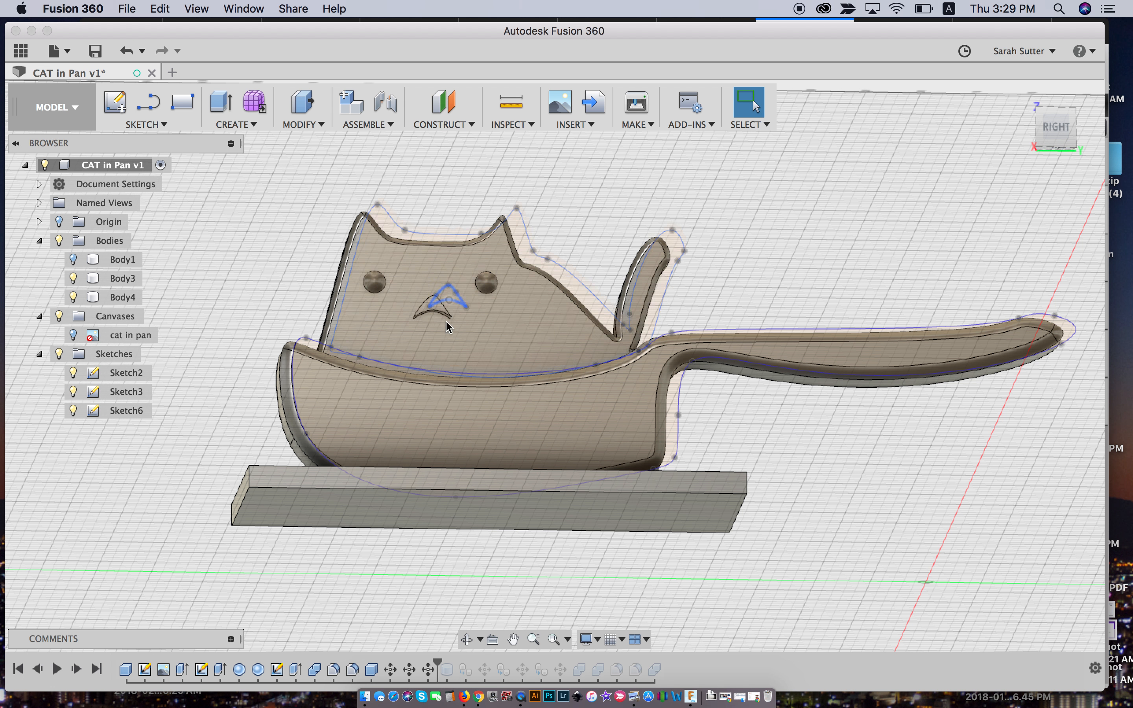
{"action": "left_click", "coordinate": [59, 354]}
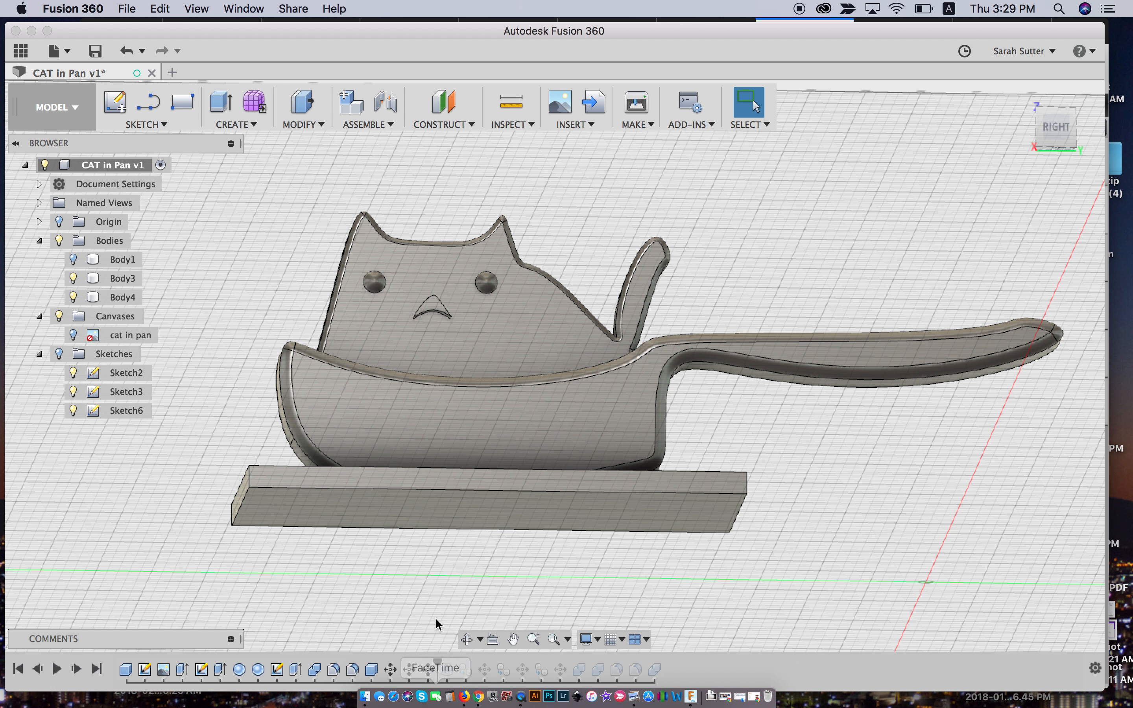
Advance the timeline past the cylinder through the base plate, and inspect it from above and from the front
{"action": "left_click_drag", "start_coordinate": [438, 660], "coordinate": [458, 659]}
{"action": "left_click", "coordinate": [298, 532]}
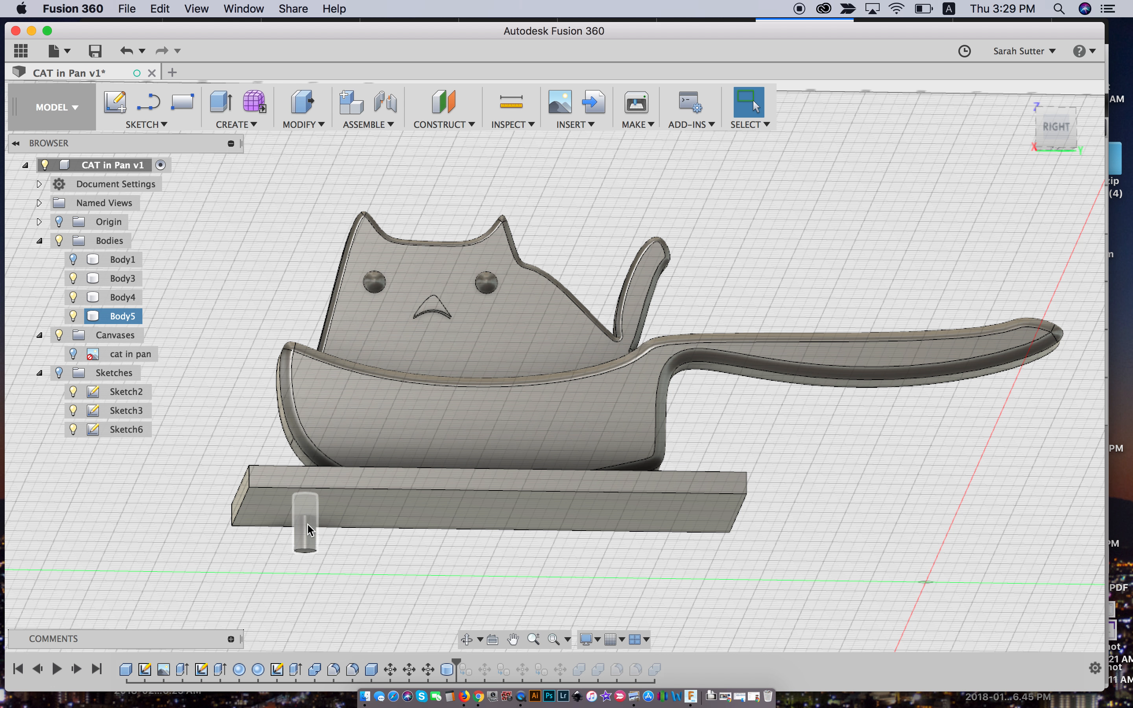
{"action": "left_click", "coordinate": [1059, 114]}
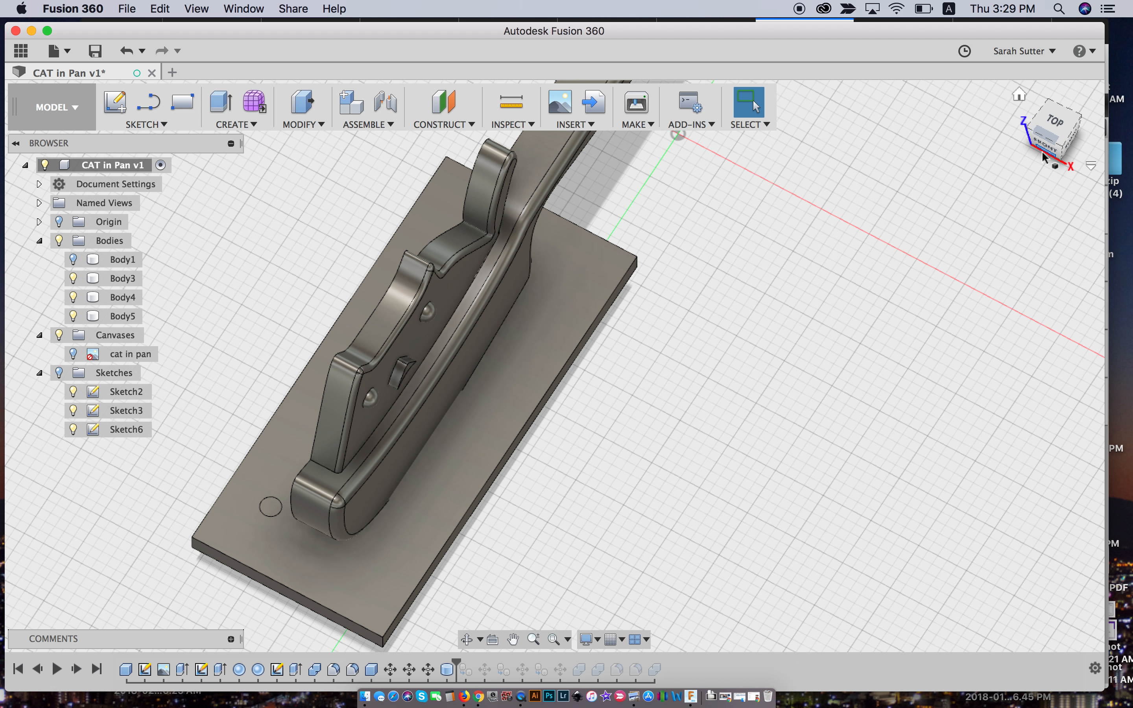
{"action": "left_click_drag", "start_coordinate": [1048, 137], "coordinate": [1094, 83]}
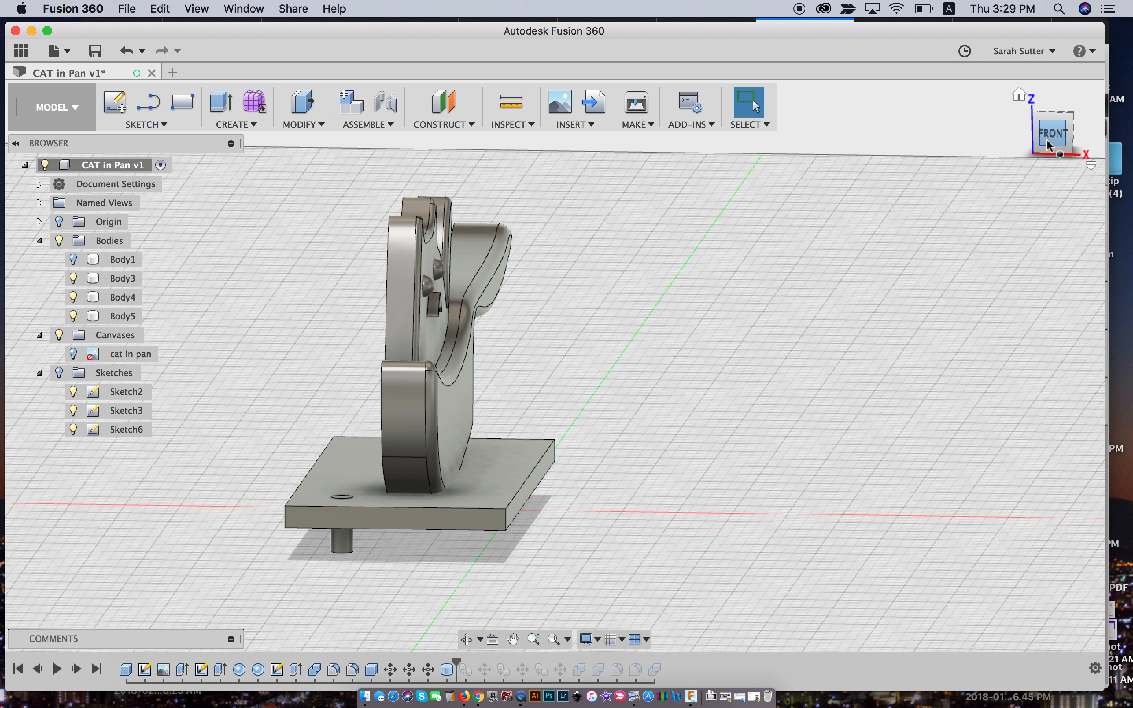
Advance the timeline past the cylinder copies, their moves and the combines that cut four holes in the base plate
{"action": "left_click_drag", "start_coordinate": [455, 659], "coordinate": [591, 666]}
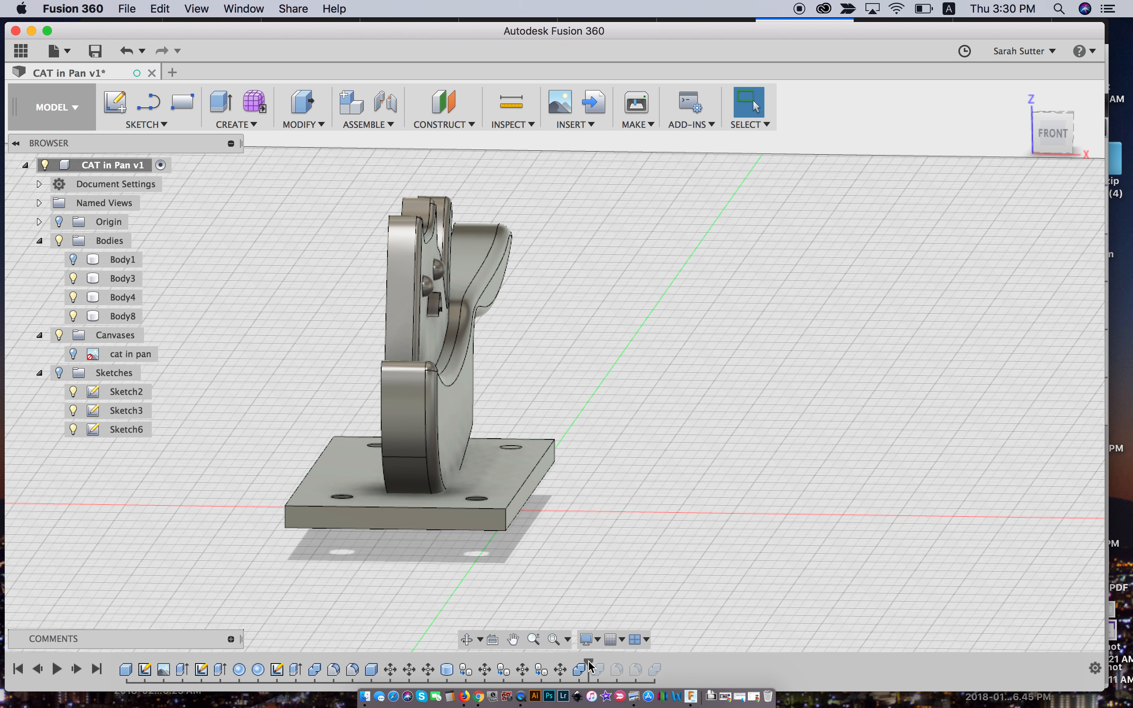
{"action": "left_click_drag", "start_coordinate": [1061, 130], "coordinate": [1052, 163]}
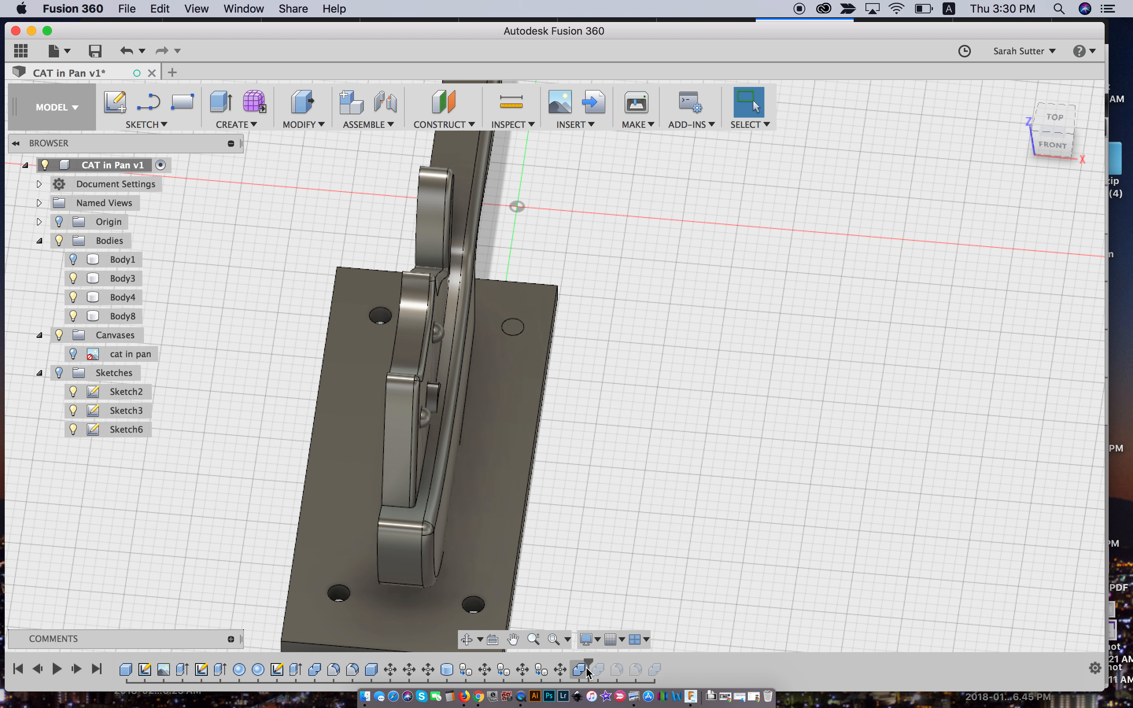
{"action": "left_click_drag", "start_coordinate": [591, 670], "coordinate": [608, 669]}
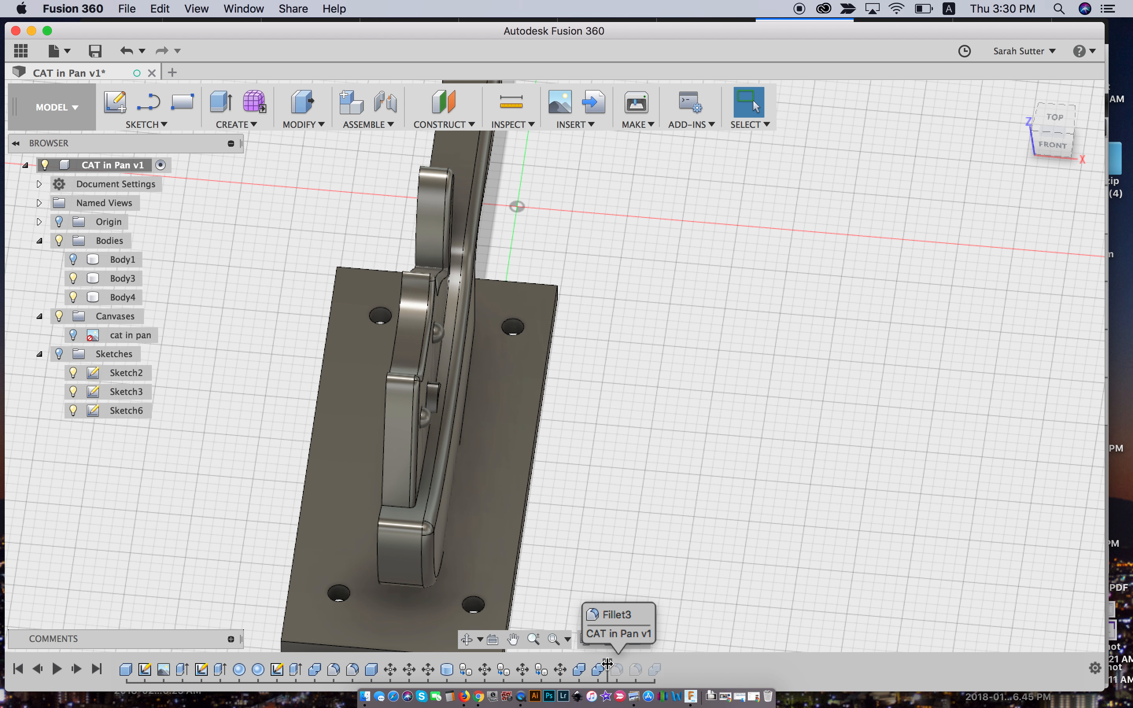
Advance the timeline to its end, past both base plate fillets and the final combine, and view the model from the right side
{"action": "left_click_drag", "start_coordinate": [608, 664], "coordinate": [625, 664]}
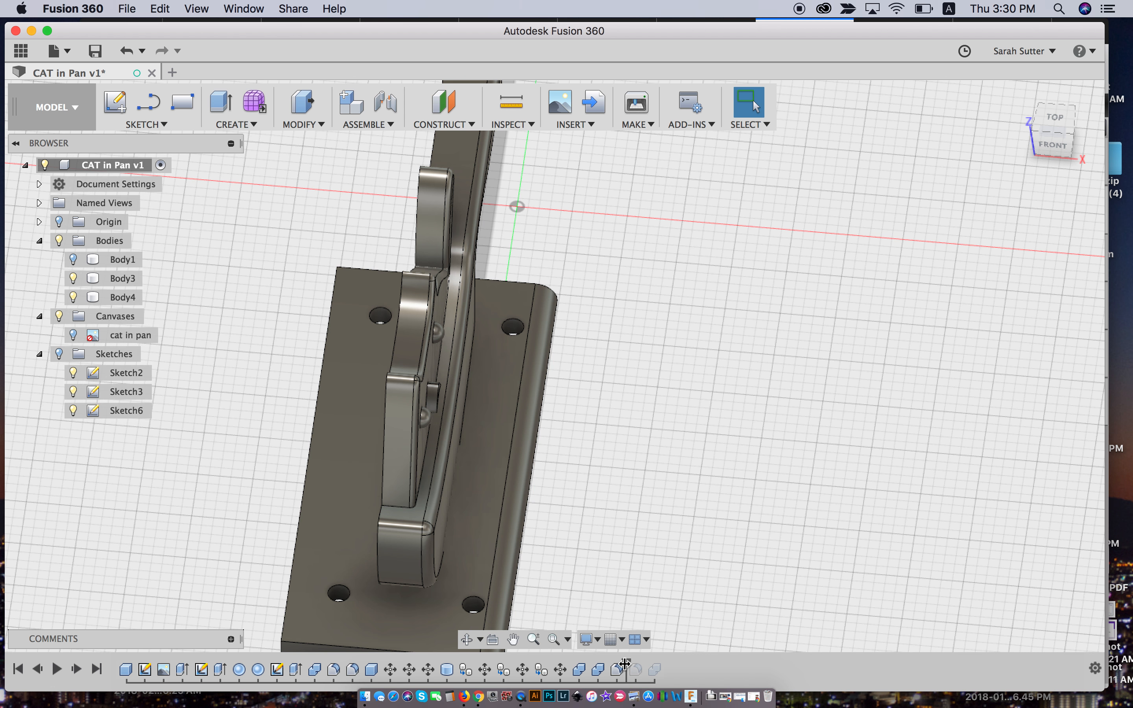
{"action": "left_click_drag", "start_coordinate": [625, 664], "coordinate": [642, 664]}
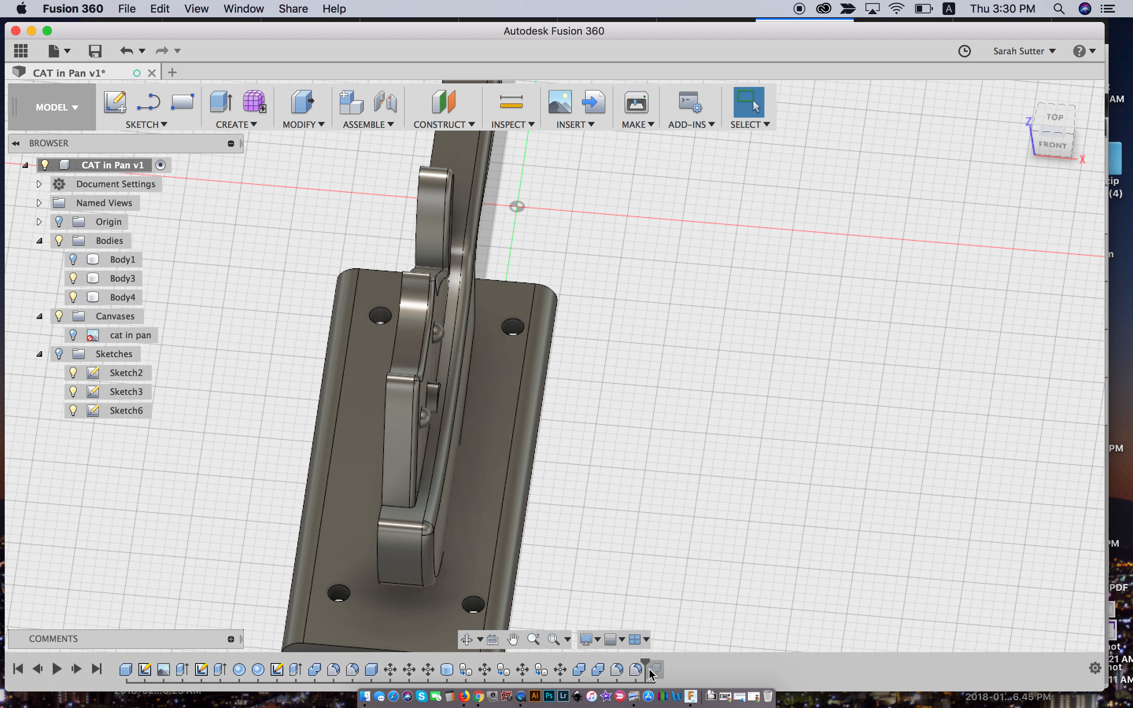
{"action": "left_click_drag", "start_coordinate": [647, 663], "coordinate": [664, 664]}
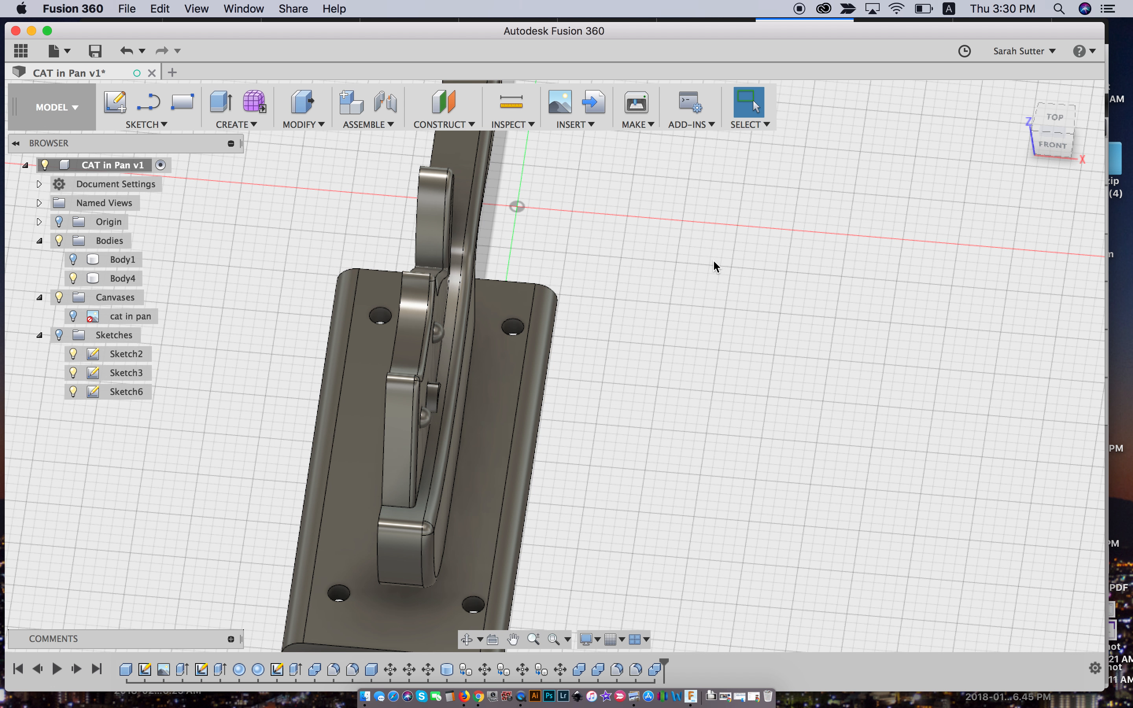
{"action": "mouse_move", "coordinate": [1049, 145]}
{"action": "left_mouse_down"}
{"action": "mouse_move", "coordinate": [932, 133]}
{"action": "mouse_move", "coordinate": [932, 115]}
{"action": "mouse_move", "coordinate": [953, 96]}
{"action": "mouse_move", "coordinate": [1050, 145]}
{"action": "left_mouse_up"}
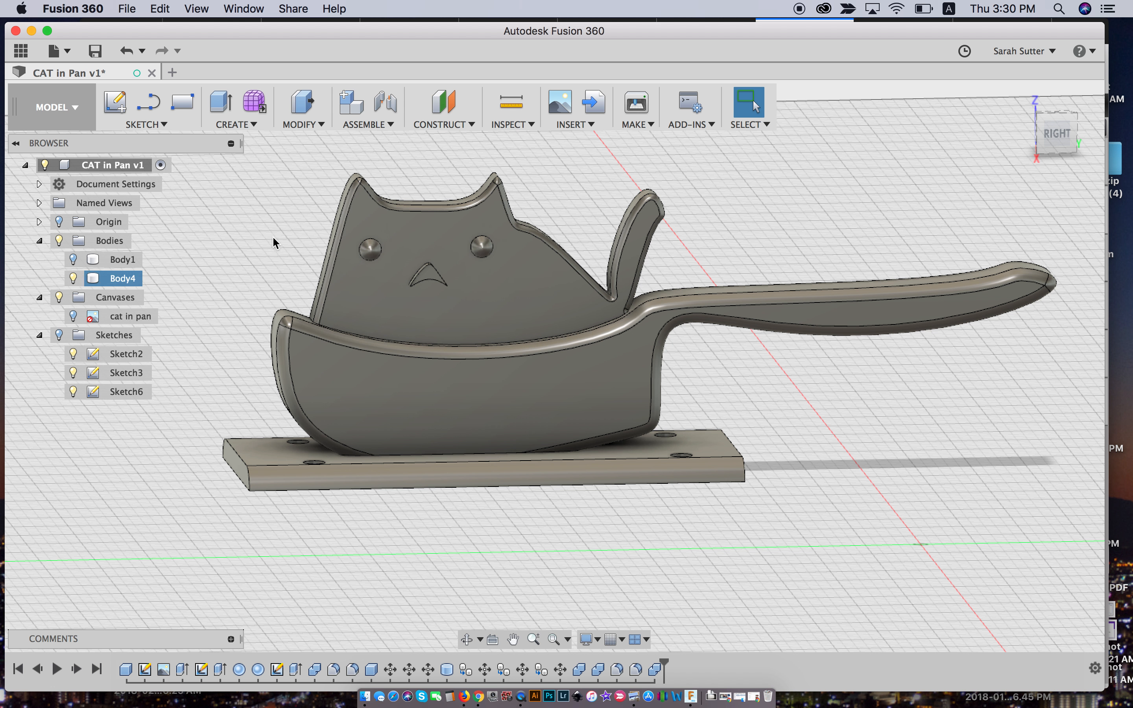
Export Body4 as a binary STL with High refinement, saved to the Desktop as NAME_CatinPan
{"action": "right_click", "coordinate": [136, 278]}
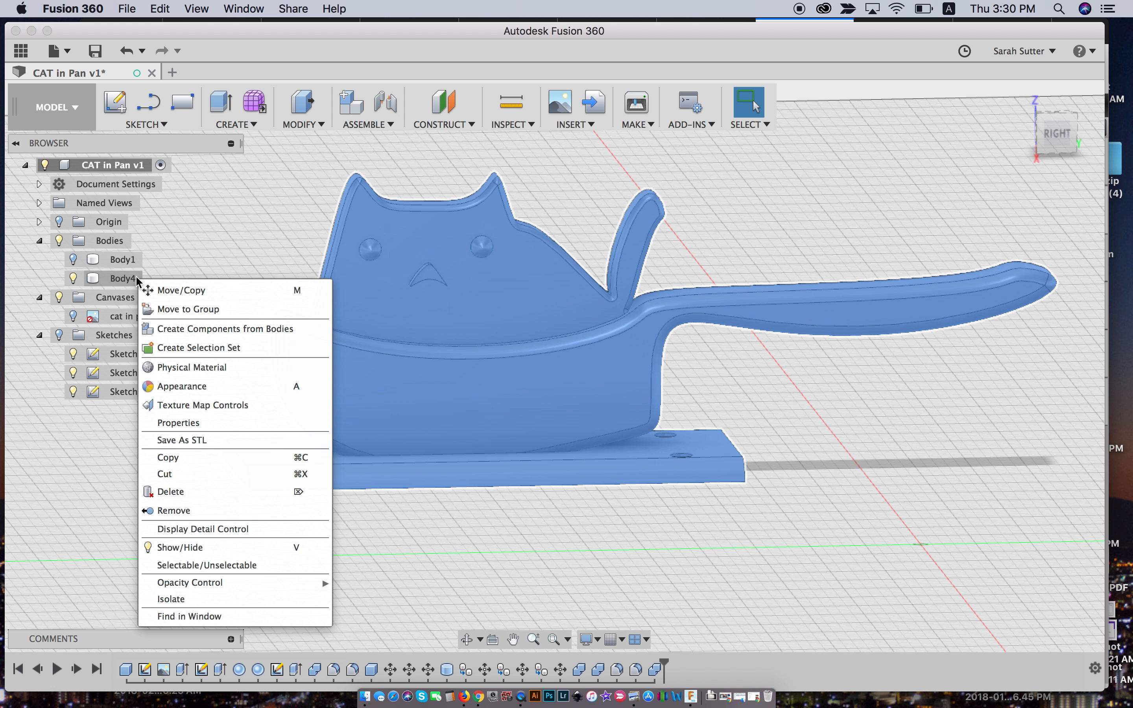
{"action": "left_click", "coordinate": [211, 440]}
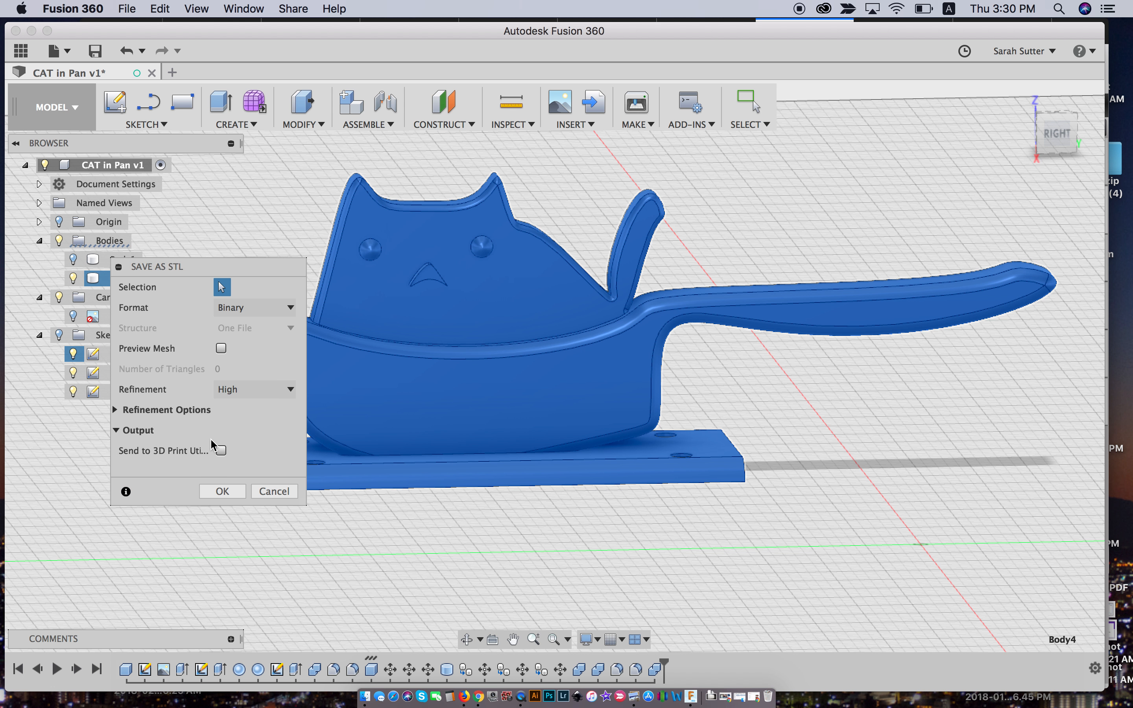
{"action": "left_click", "coordinate": [243, 396]}
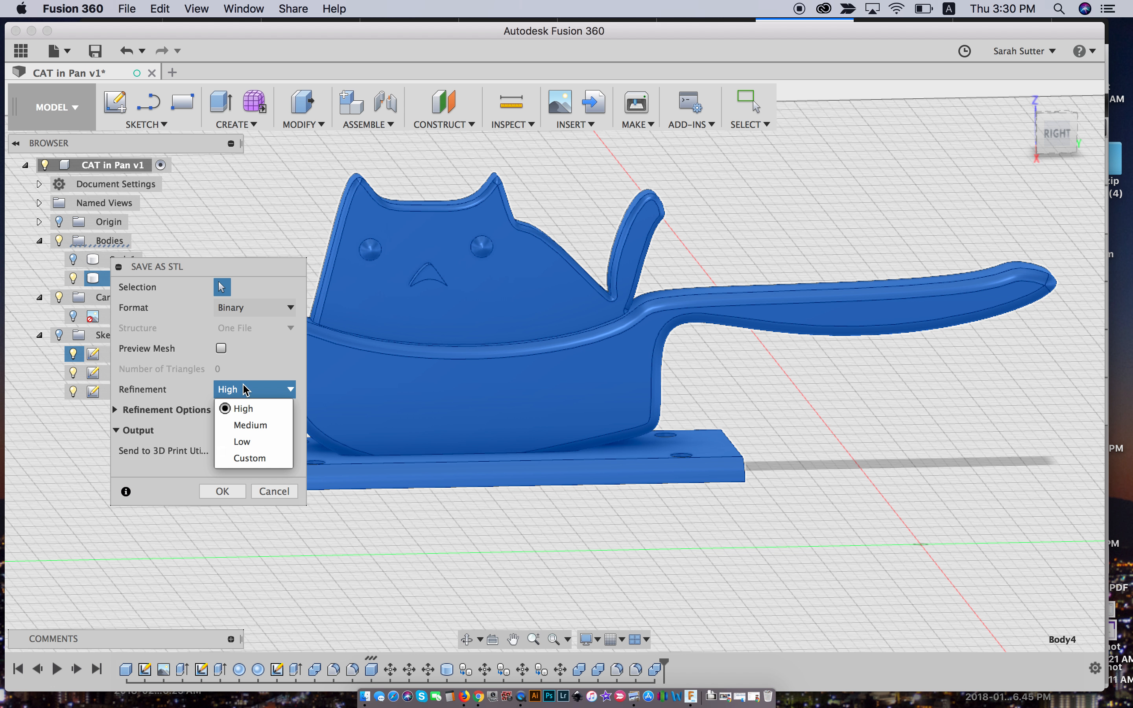
{"action": "left_click", "coordinate": [244, 393]}
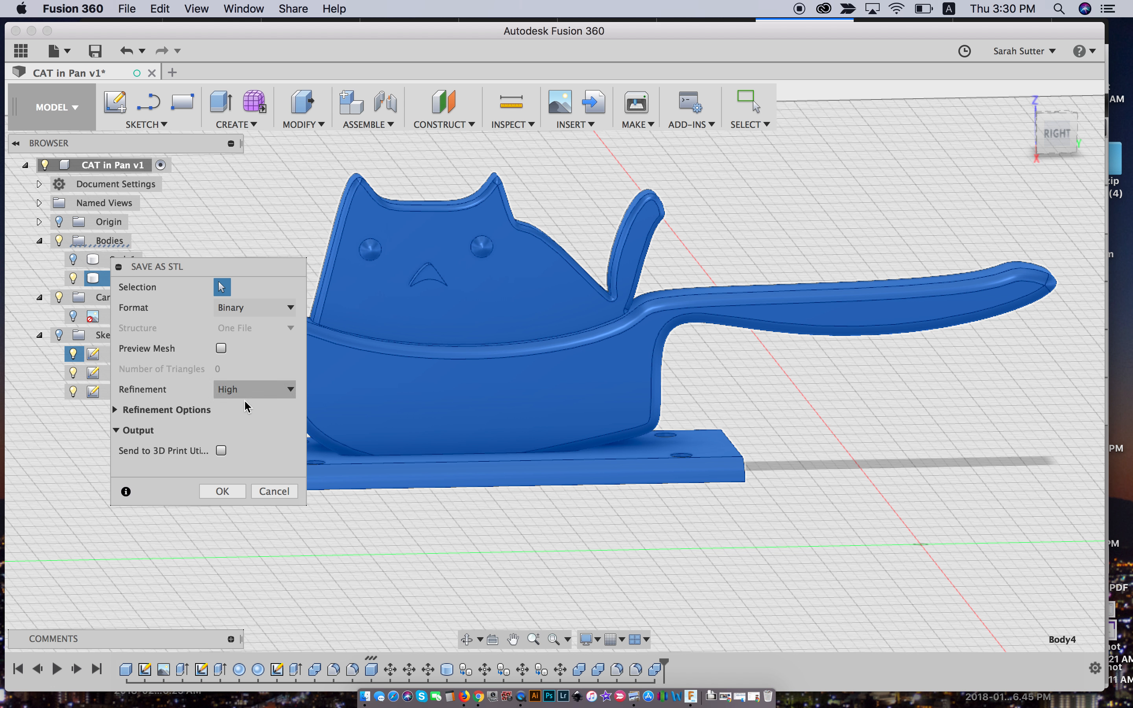
{"action": "left_click", "coordinate": [229, 491]}
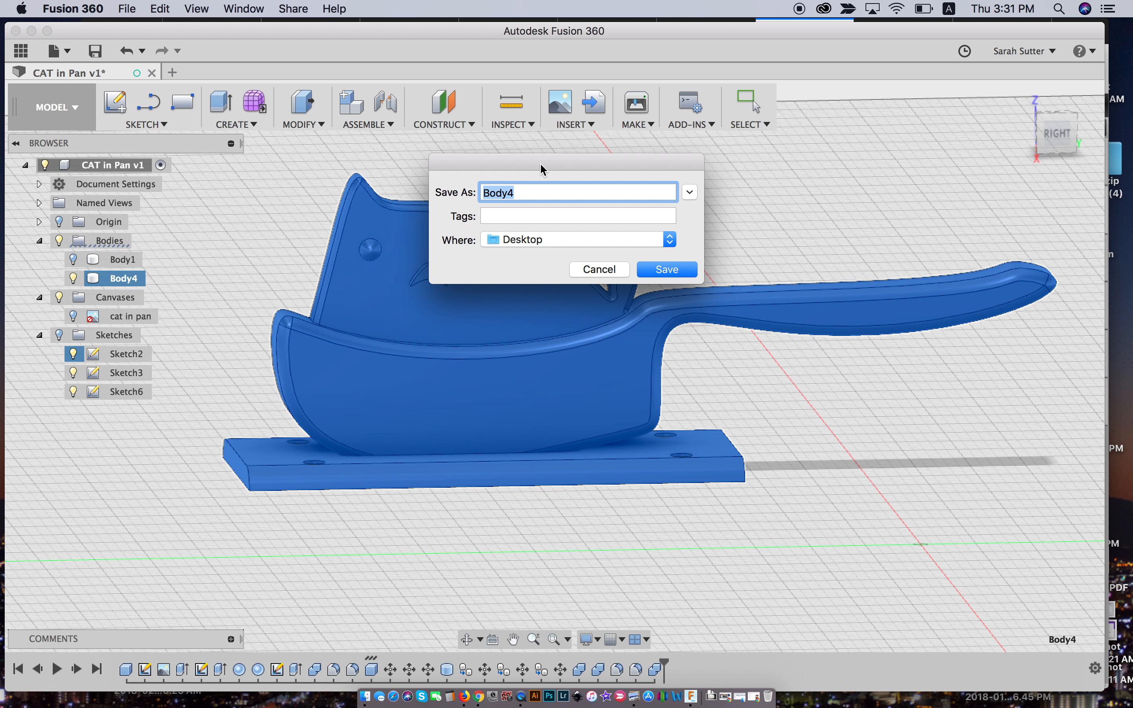
{"action": "type", "text": "NAME"}
{"action": "type", "text": "_CatinPan"}
{"action": "left_click", "coordinate": [668, 271]}
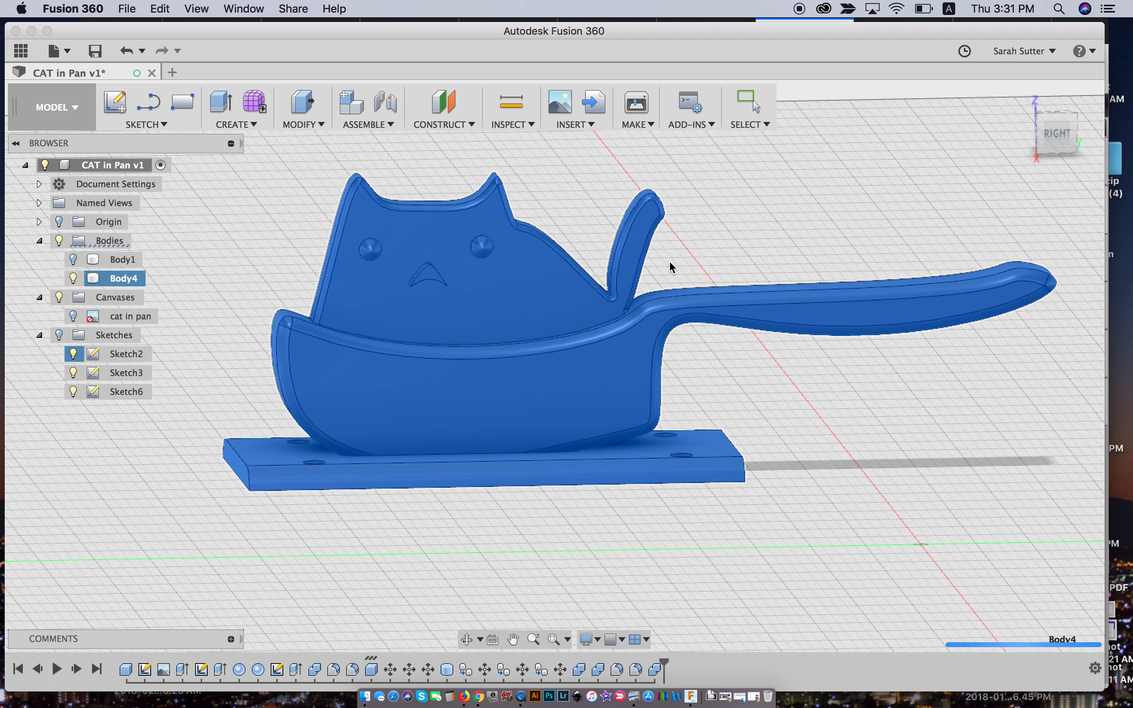
{"action": "left_click", "coordinate": [670, 262]}
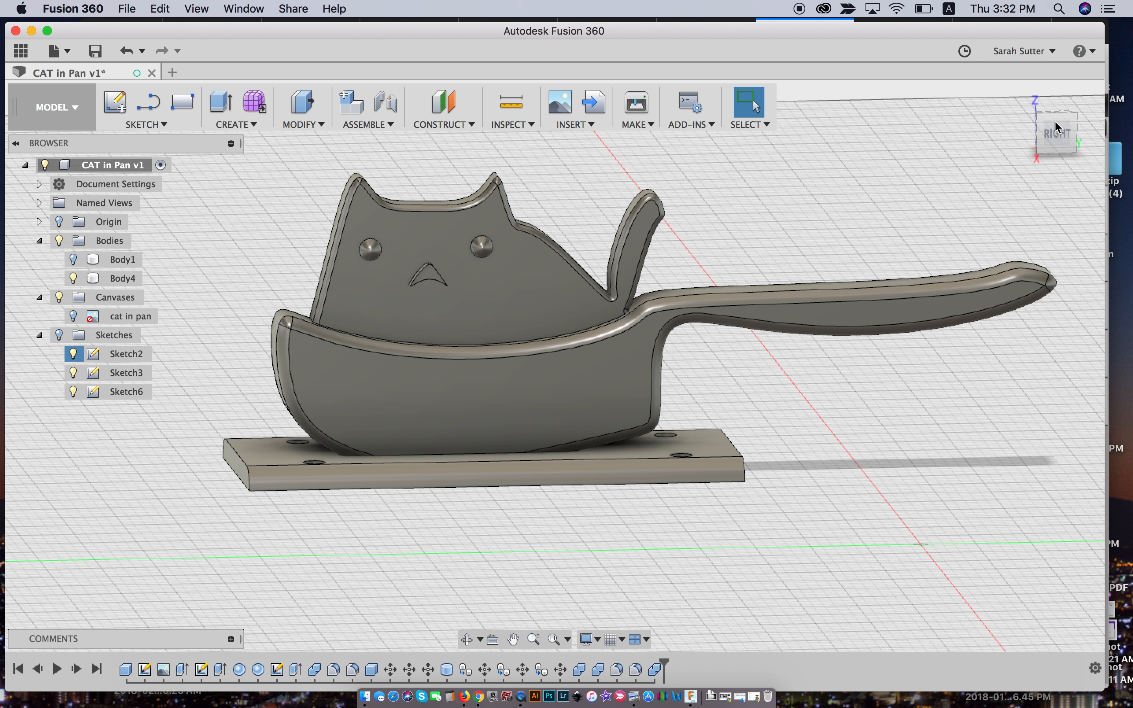
{"action": "left_click", "coordinate": [494, 372]}
{"action": "left_click", "coordinate": [617, 539]}
{"action": "mouse_move", "coordinate": [1057, 132]}
{"action": "left_mouse_down"}
{"action": "mouse_move", "coordinate": [1048, 162]}
{"action": "mouse_move", "coordinate": [1047, 135]}
{"action": "mouse_move", "coordinate": [1010, 138]}
{"action": "left_mouse_up"}
{"action": "mouse_move", "coordinate": [899, 137]}
{"action": "left_mouse_down"}
{"action": "mouse_move", "coordinate": [783, 133]}
{"action": "mouse_move", "coordinate": [764, 111]}
{"action": "mouse_move", "coordinate": [845, 141]}
{"action": "mouse_move", "coordinate": [1004, 170]}
{"action": "mouse_move", "coordinate": [1047, 126]}
{"action": "mouse_move", "coordinate": [1042, 109]}
{"action": "mouse_move", "coordinate": [1044, 120]}
{"action": "left_mouse_up"}
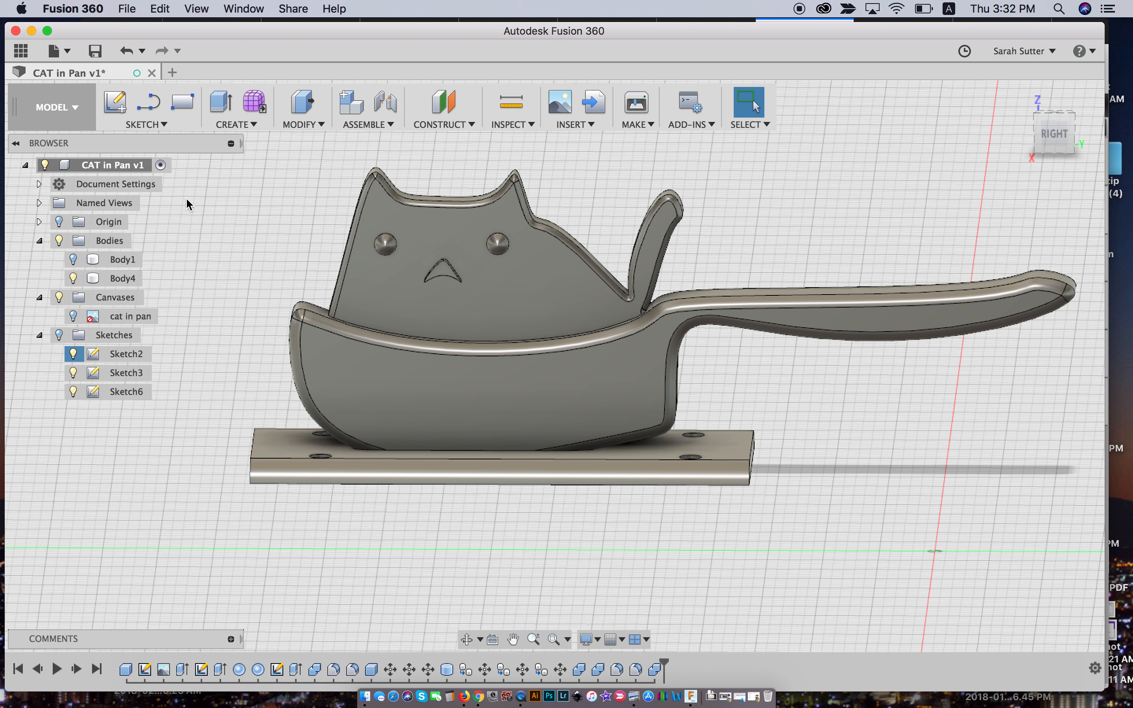